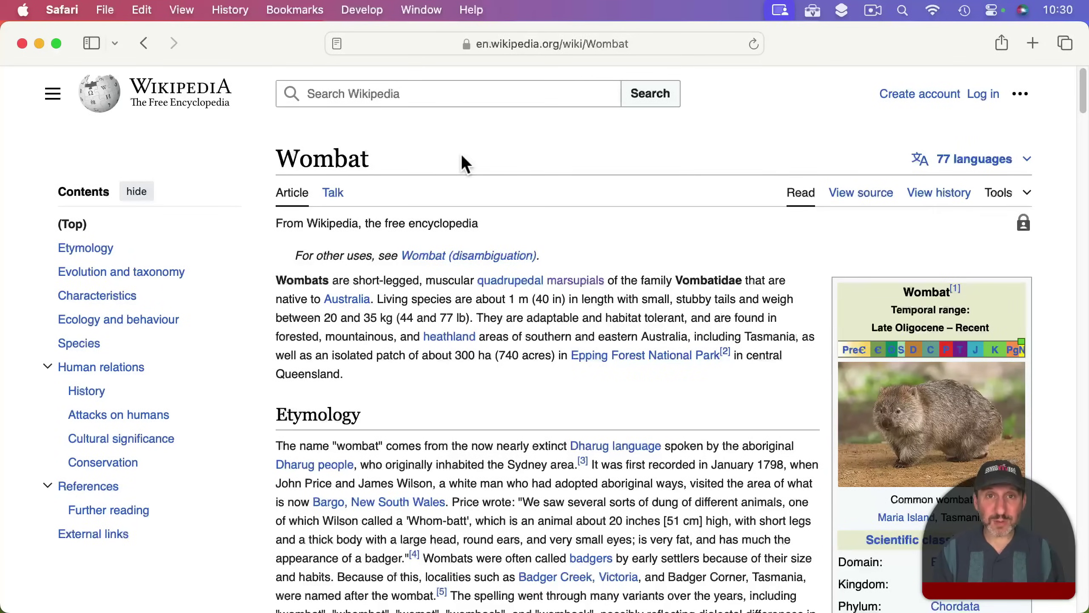
Zoom the Wombat article in by one level and back out again
{"action": "left_click", "coordinate": [182, 9]}
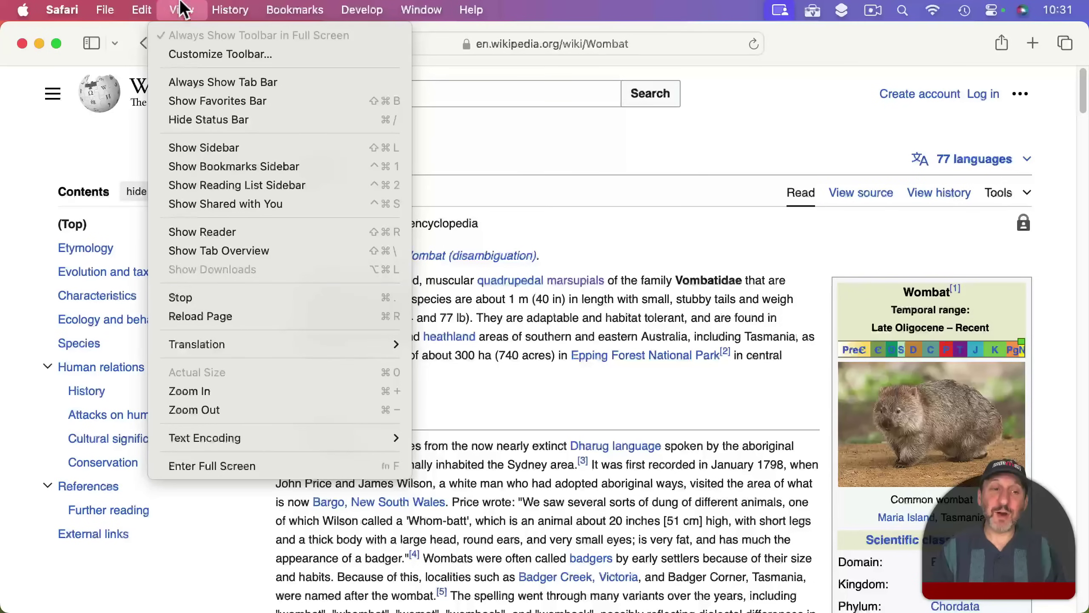
{"action": "left_click", "coordinate": [221, 391]}
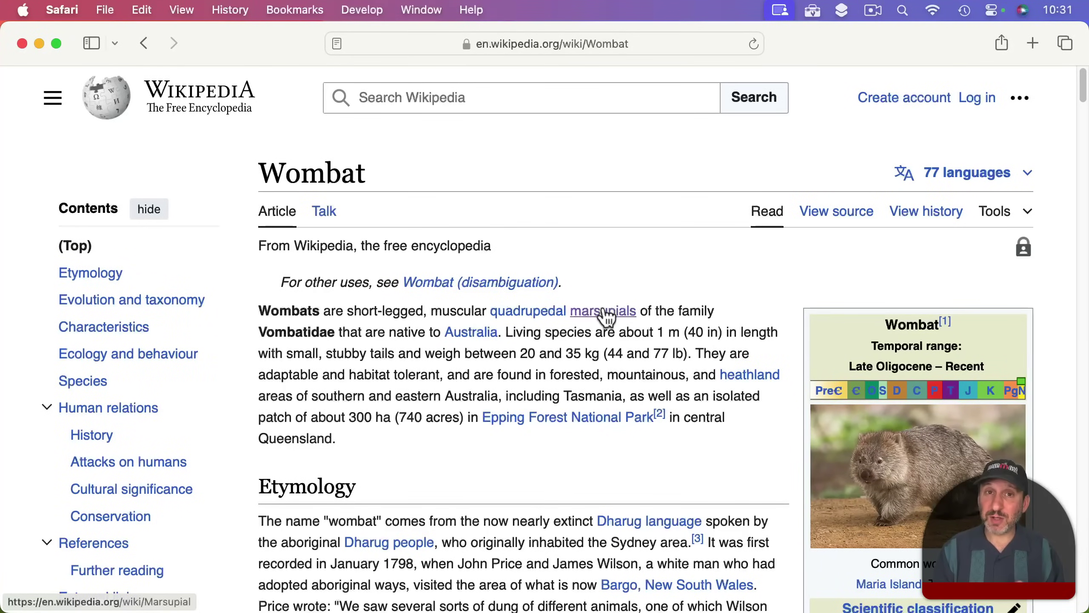
{"action": "key", "text": "super+minus"}
{"action": "left_click", "coordinate": [182, 9]}
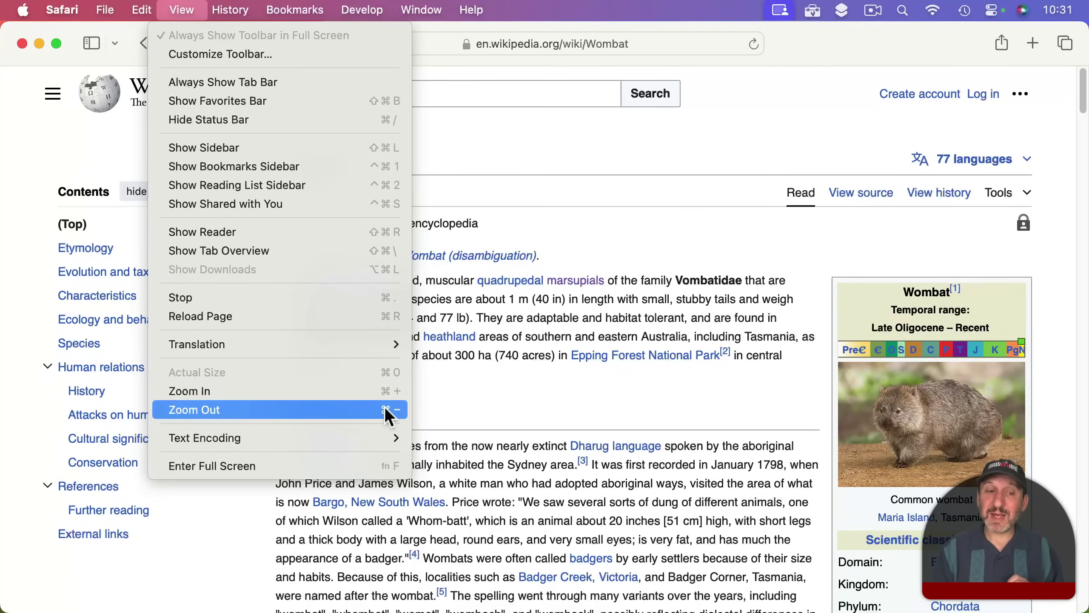
{"action": "left_click", "coordinate": [530, 150]}
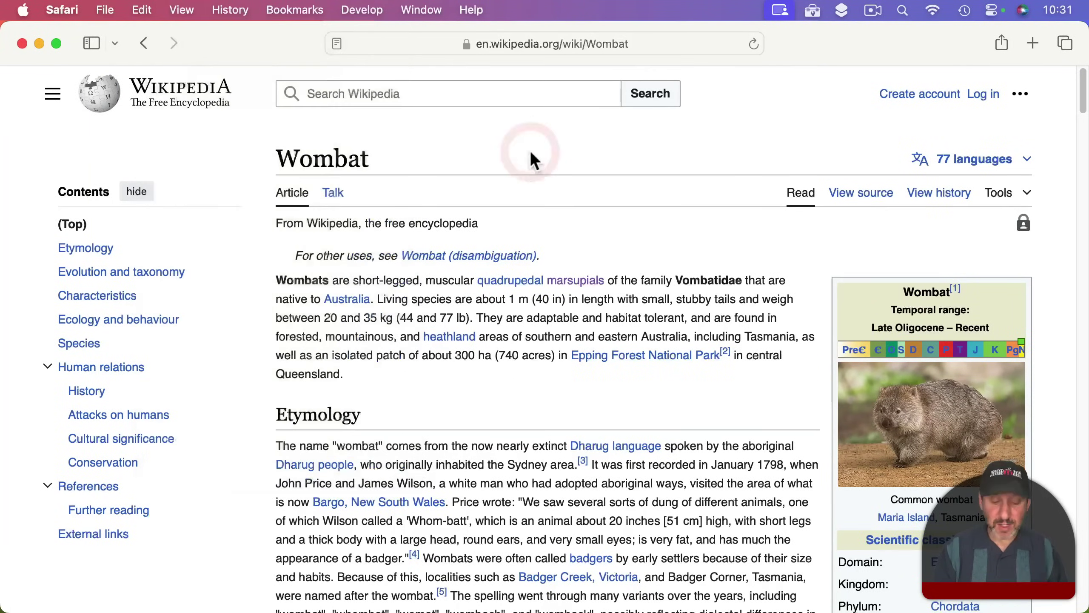
Zoom the article in by two levels, reduce it by one, and reset it to actual size
{"action": "key", "text": "super+equal"}
{"action": "key", "text": "super+equal"}
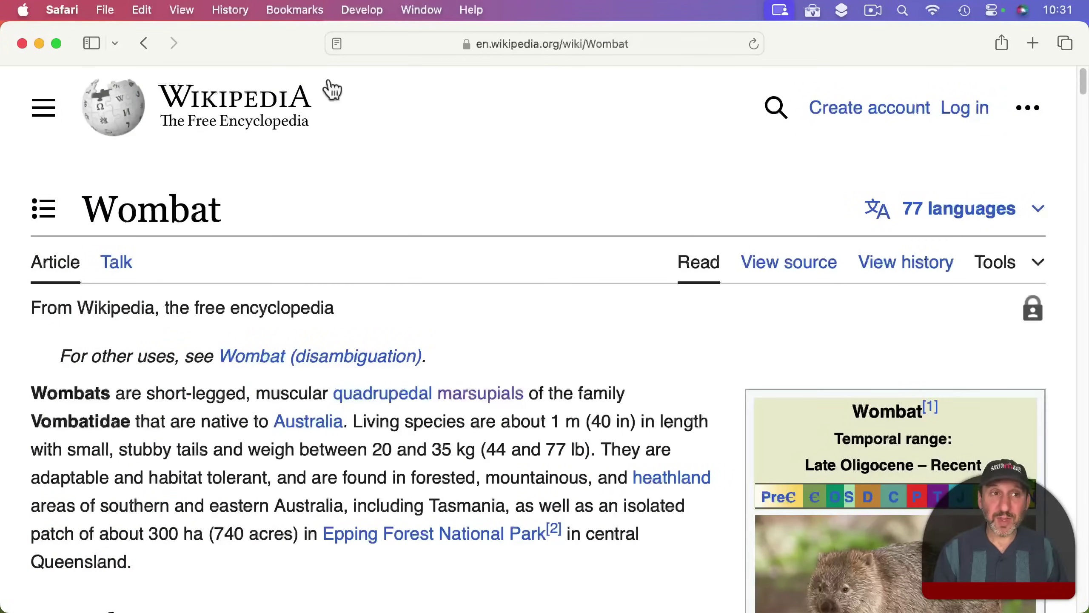
{"action": "key", "text": "super+minus"}
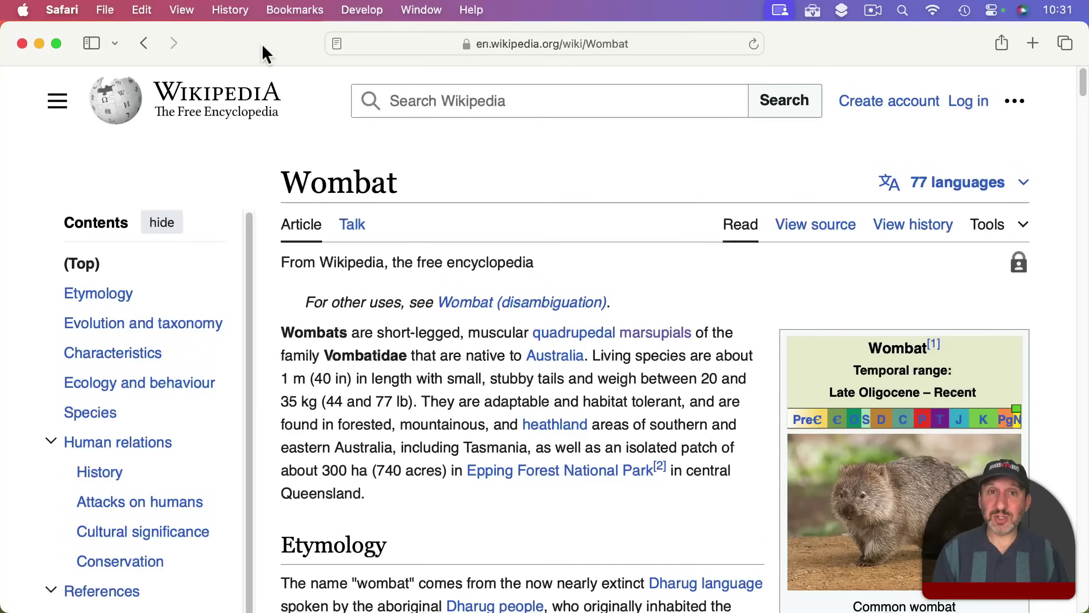
{"action": "left_click", "coordinate": [189, 10]}
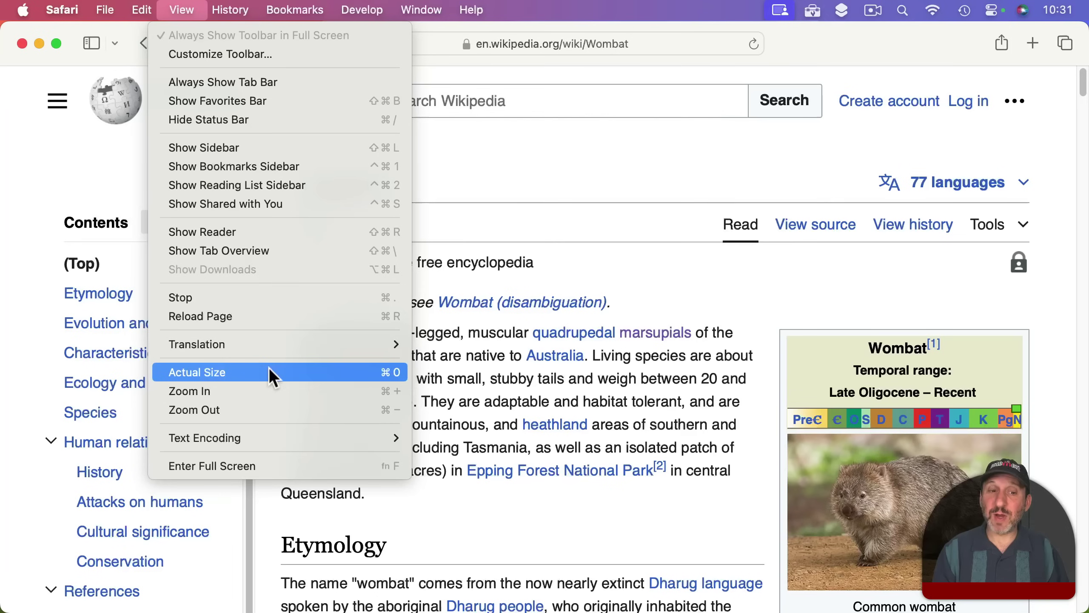
{"action": "left_click", "coordinate": [605, 162]}
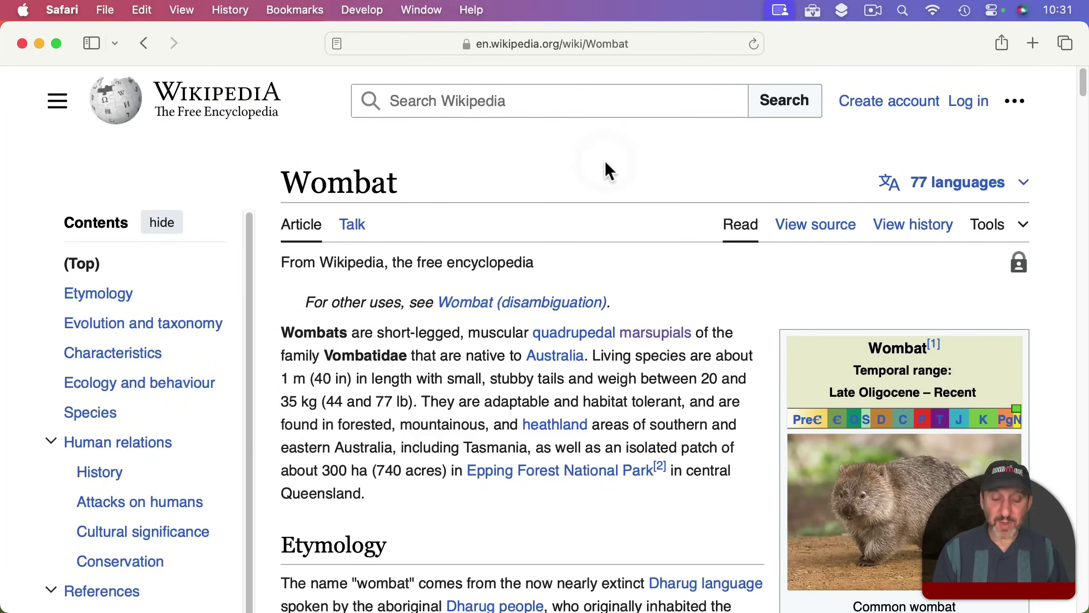
{"action": "key", "text": "super+0"}
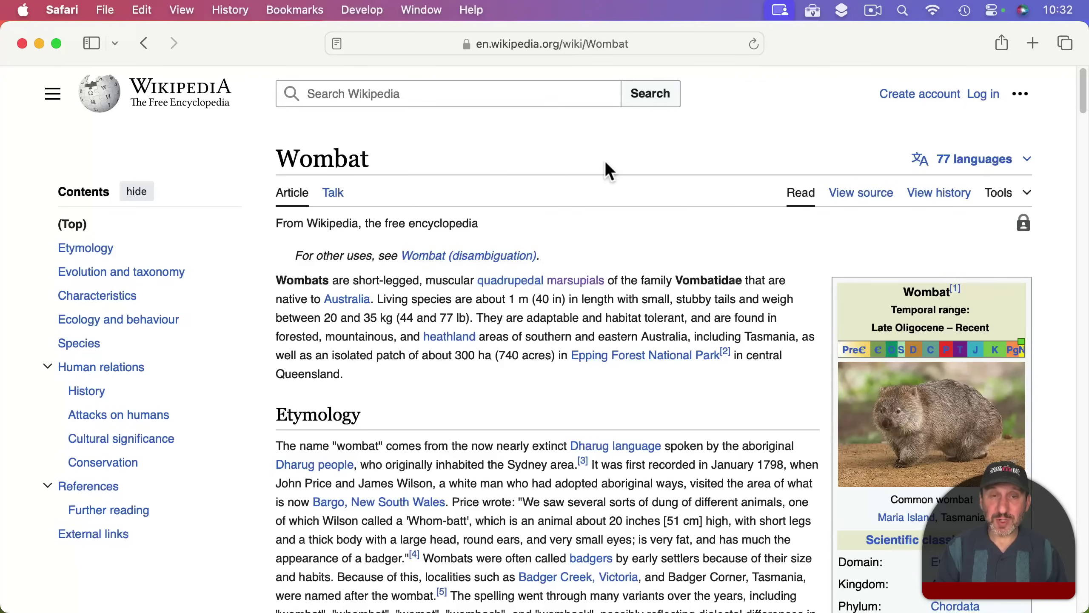
Zoom the article in by one level and open the browser's Page Zoom settings for websites
{"action": "key", "text": "super+equal"}
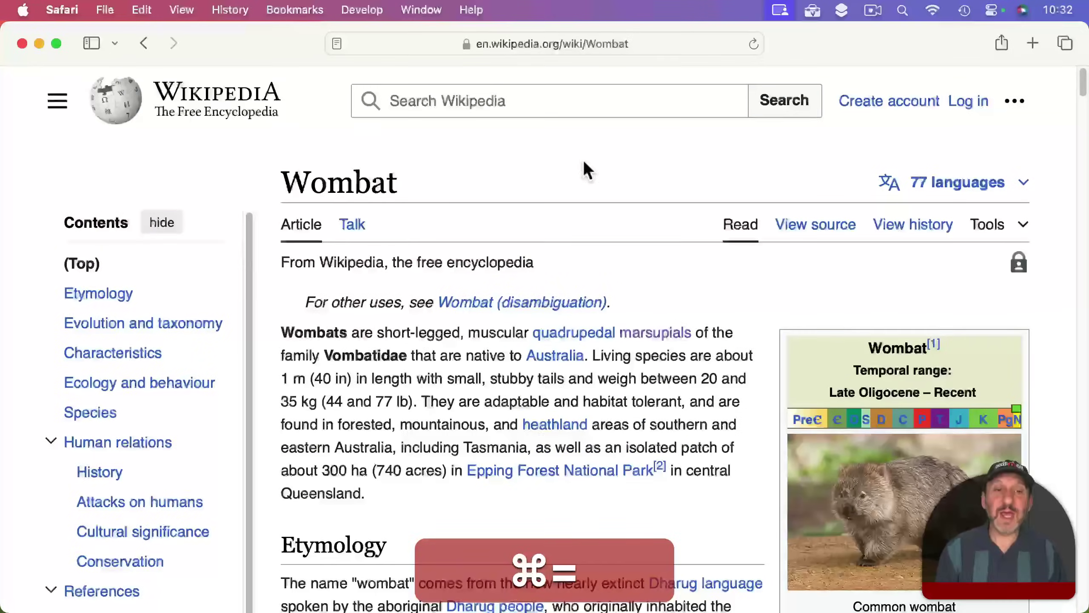
{"action": "left_click", "coordinate": [64, 10]}
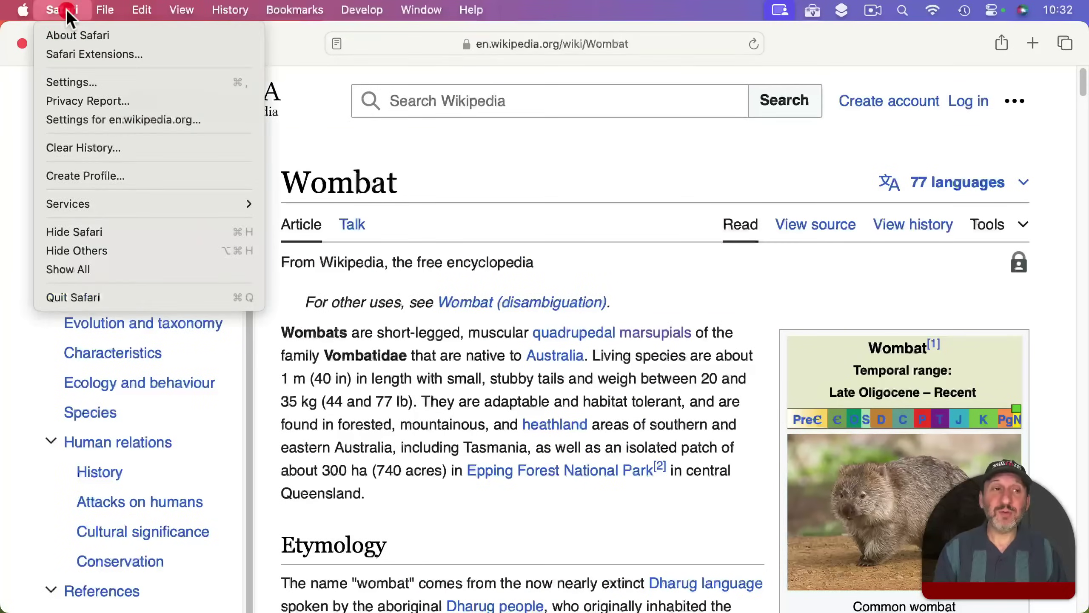
{"action": "left_click", "coordinate": [75, 82]}
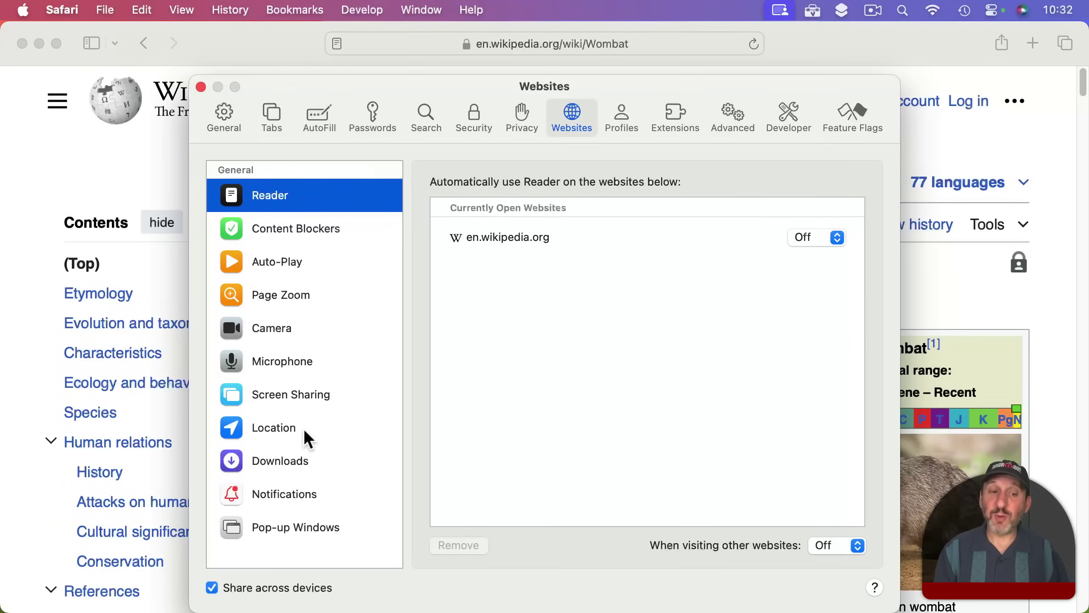
{"action": "left_click", "coordinate": [267, 300]}
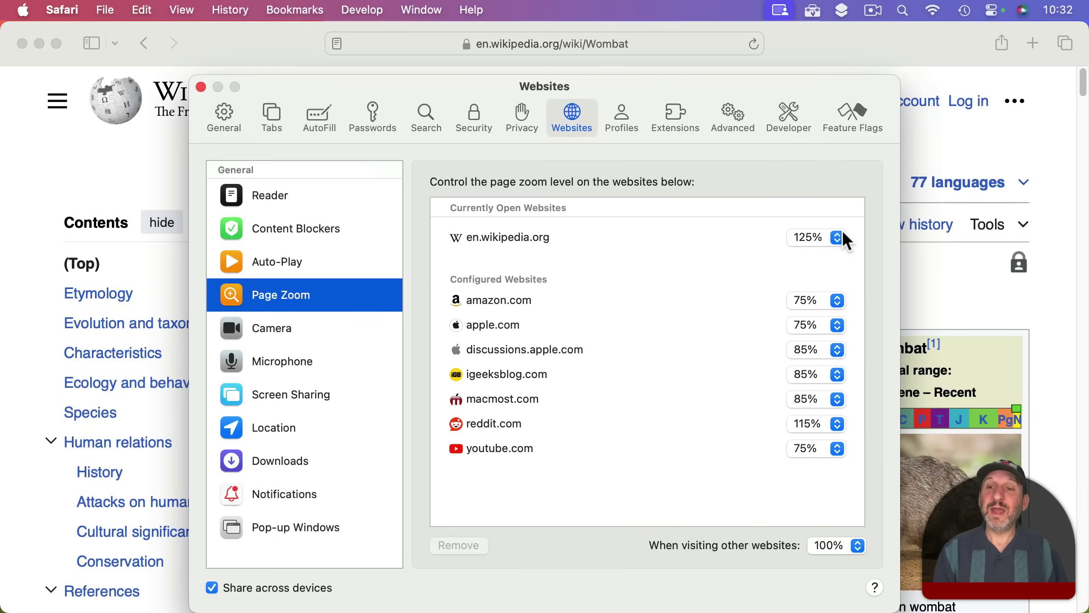
Review the zoom levels offered for en.wikipedia.org and set the zoom for other websites to 85%
{"action": "left_click", "coordinate": [811, 242]}
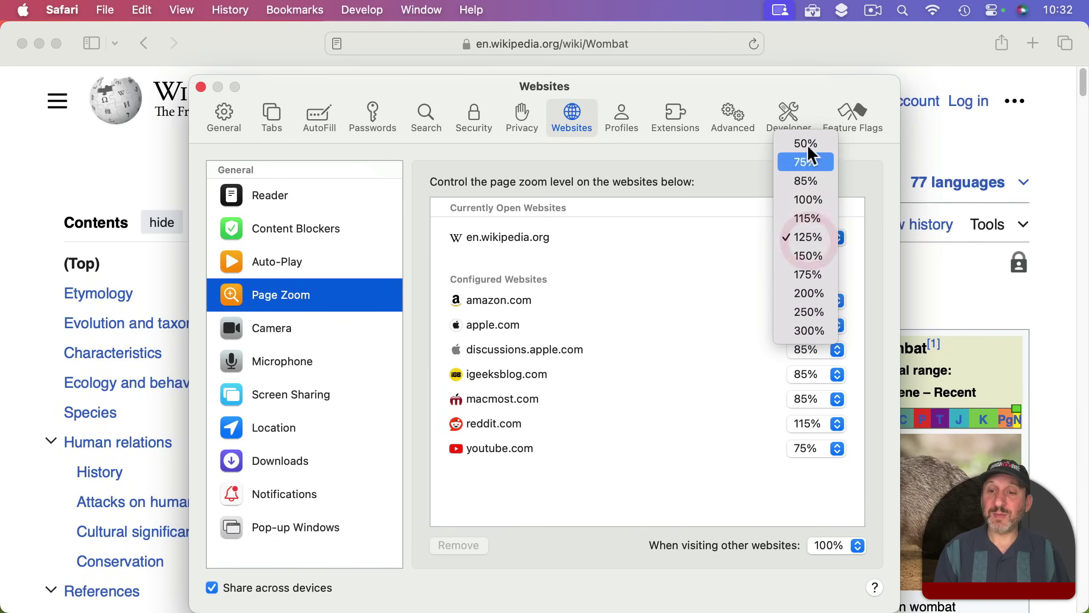
{"action": "left_click", "coordinate": [737, 226]}
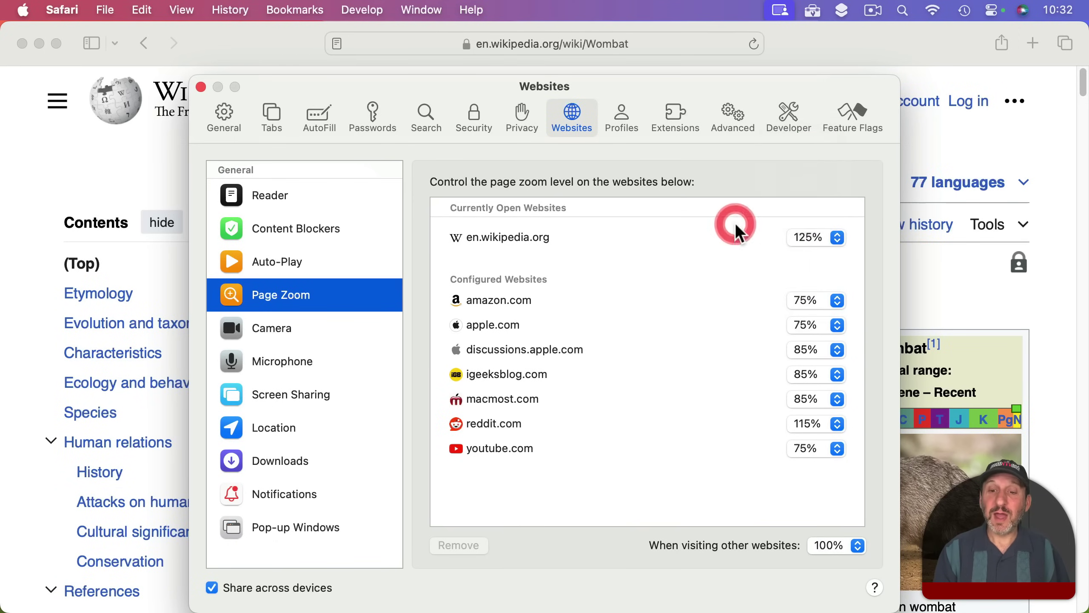
{"action": "left_click", "coordinate": [831, 543]}
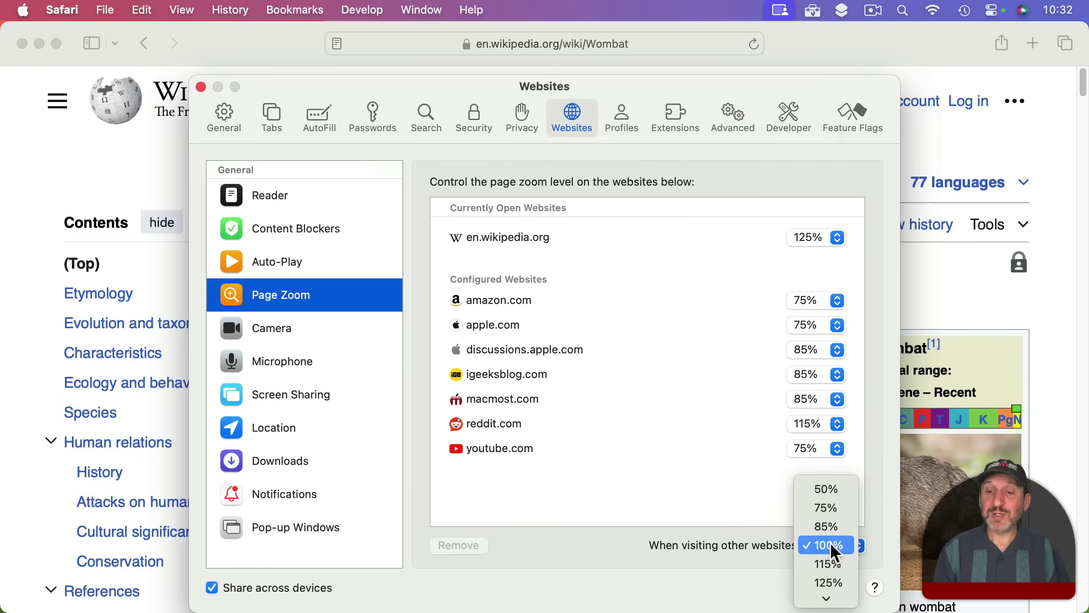
{"action": "left_click", "coordinate": [835, 526]}
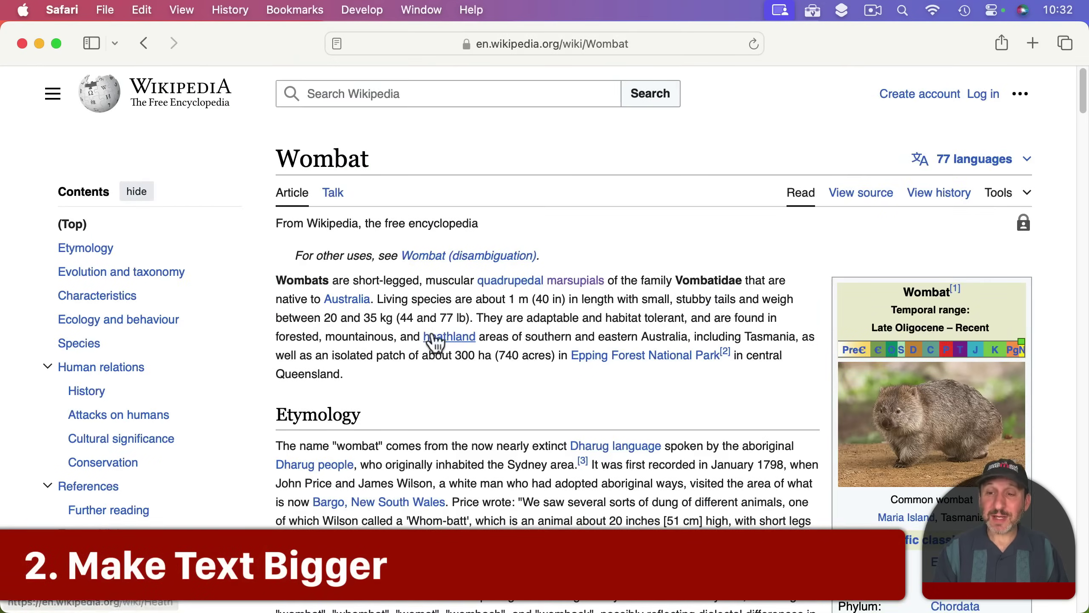
Make only the article's text bigger by two levels instead of zooming the whole page
{"action": "mouse_move", "coordinate": [436, 341]}
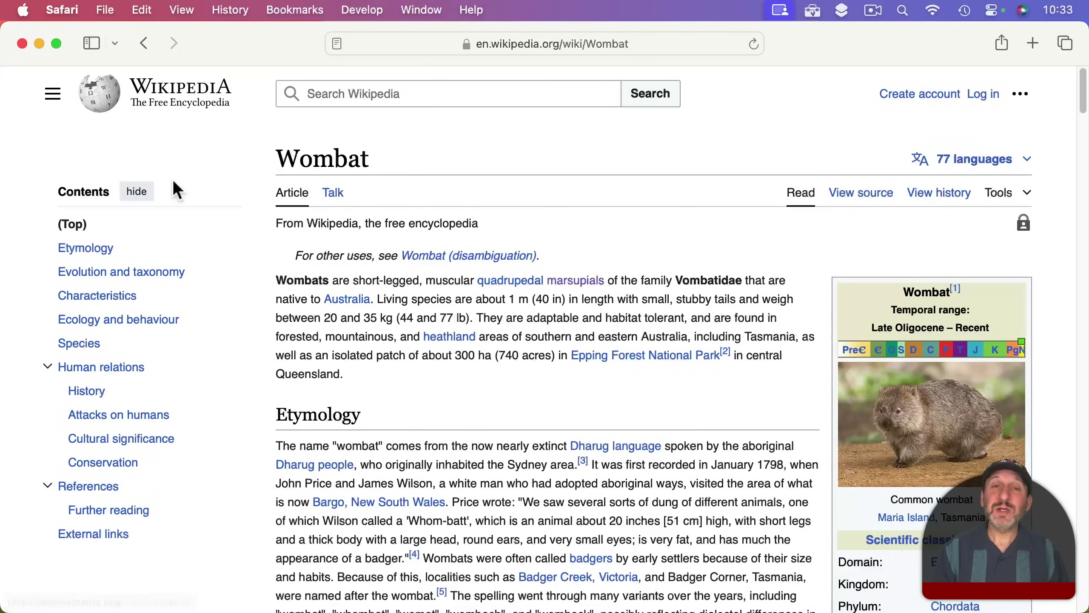
{"action": "left_click", "coordinate": [180, 8]}
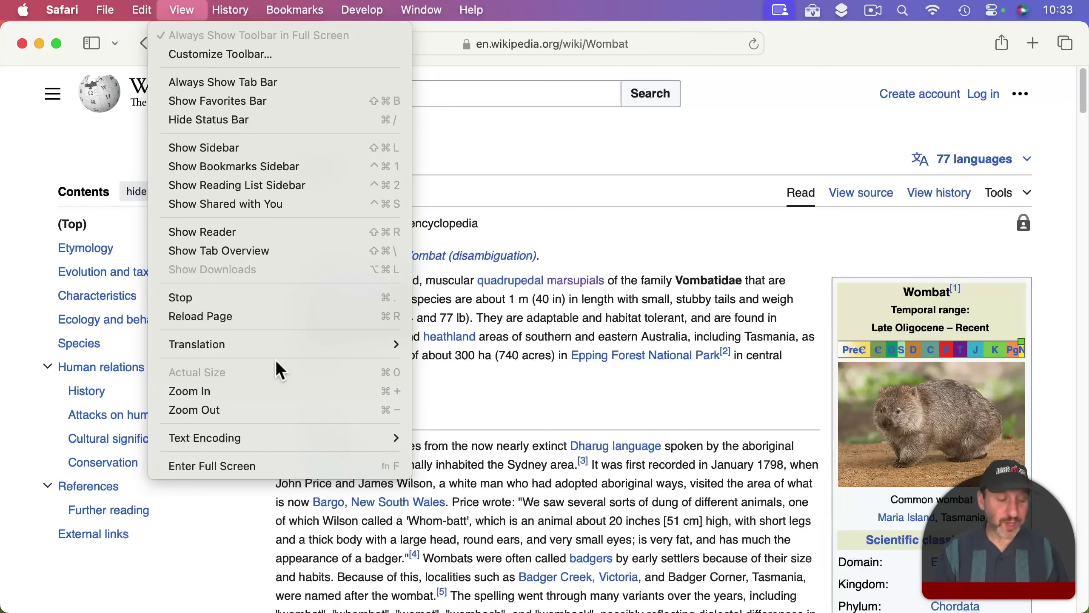
{"action": "key", "text": "alt"}
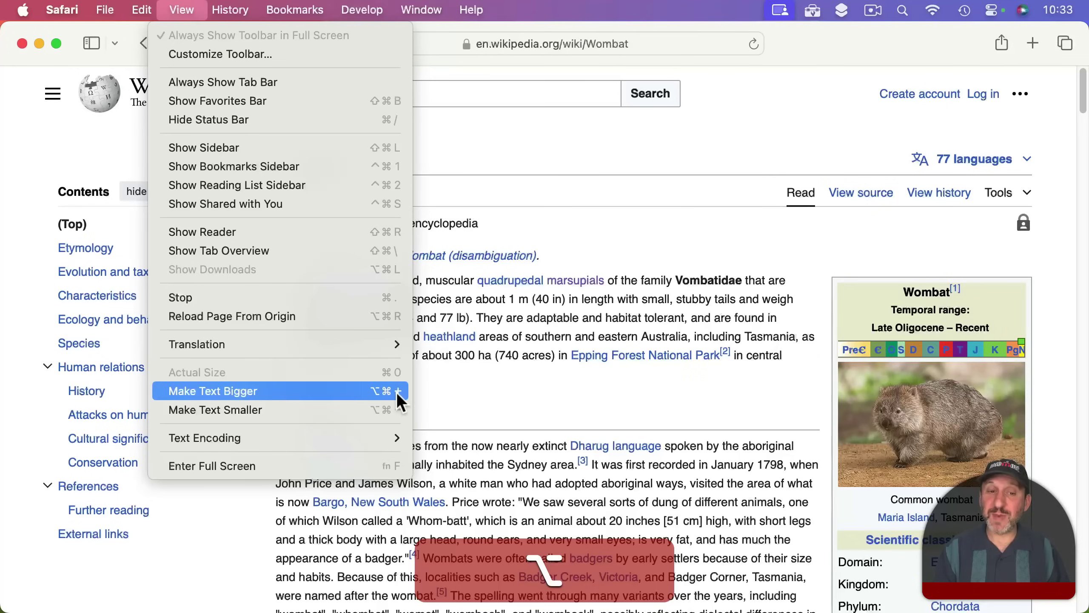
{"action": "left_click", "coordinate": [387, 412]}
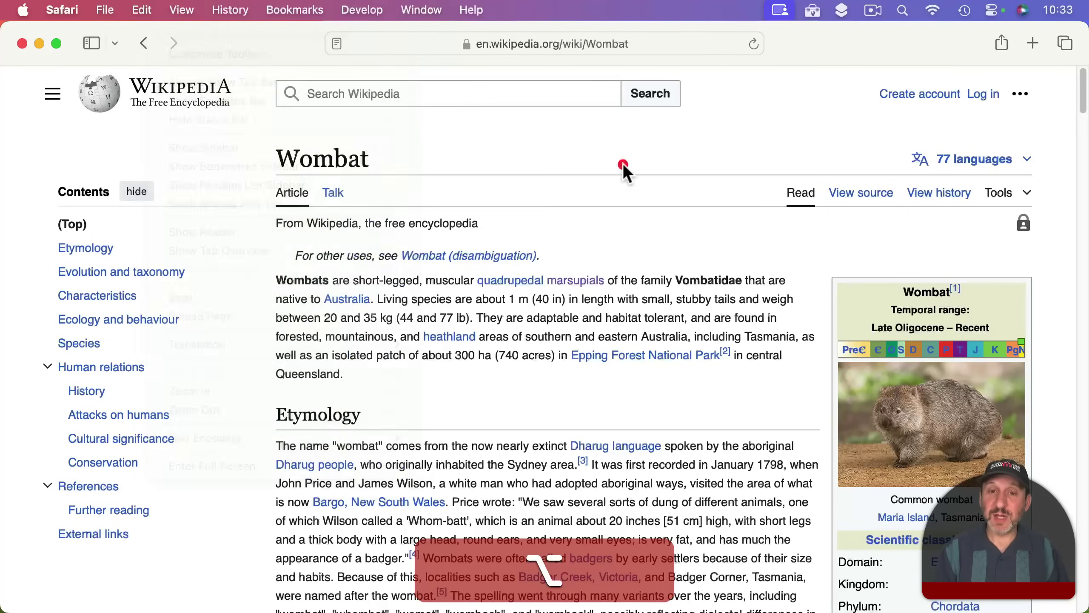
{"action": "key", "text": "alt+super+equal"}
{"action": "key", "text": "alt+super+equal"}
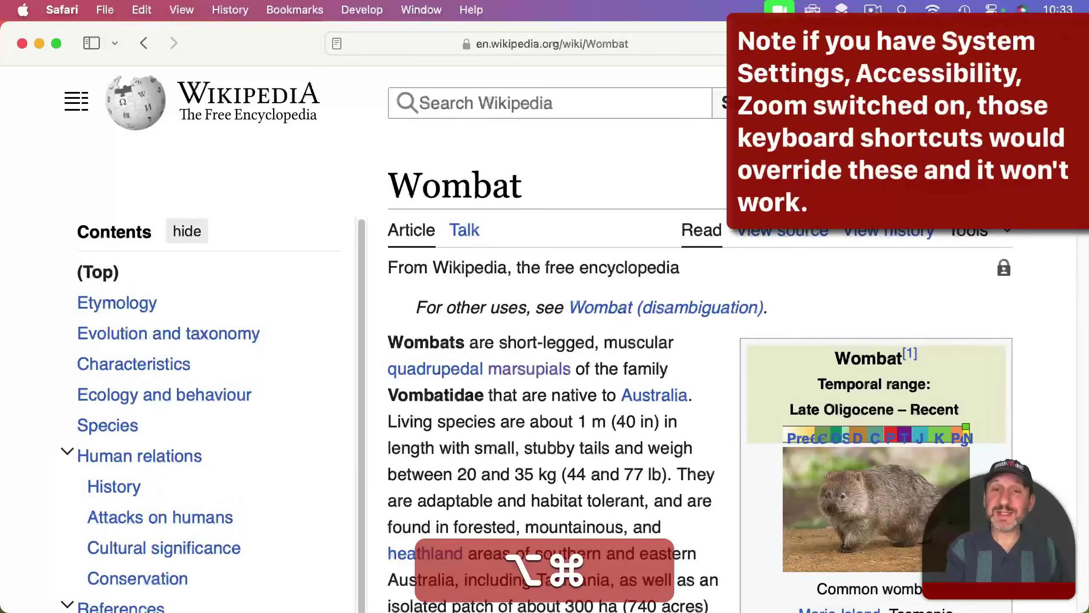
Shrink the text back by two levels, and try one more enlargement before restoring actual size
{"action": "key", "text": "alt+super+minus"}
{"action": "key", "text": "alt+super+minus"}
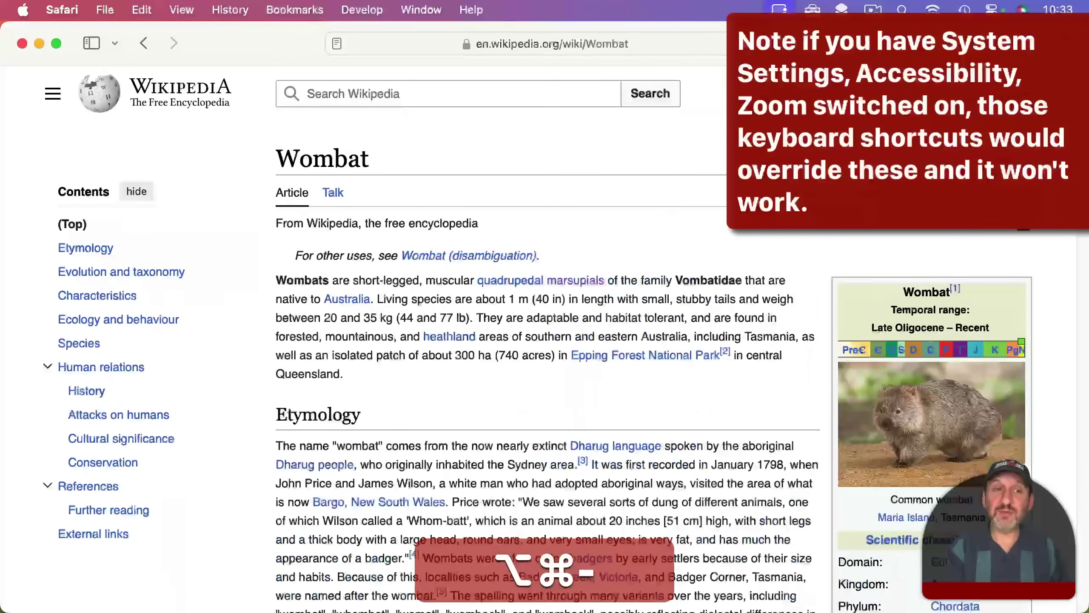
{"action": "key", "text": "alt+super+equal"}
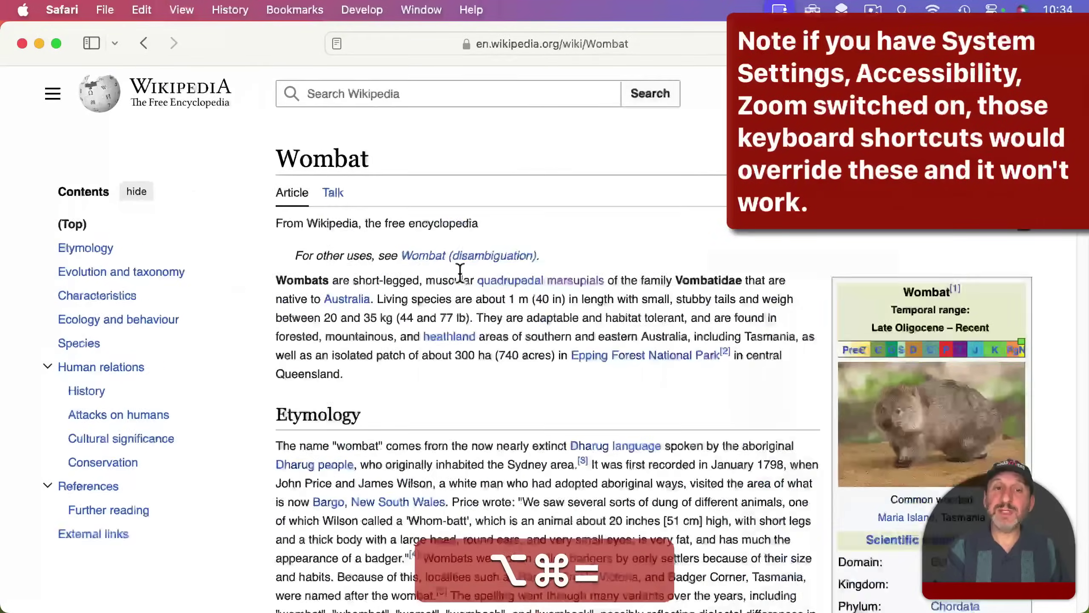
{"action": "key", "text": "super+0"}
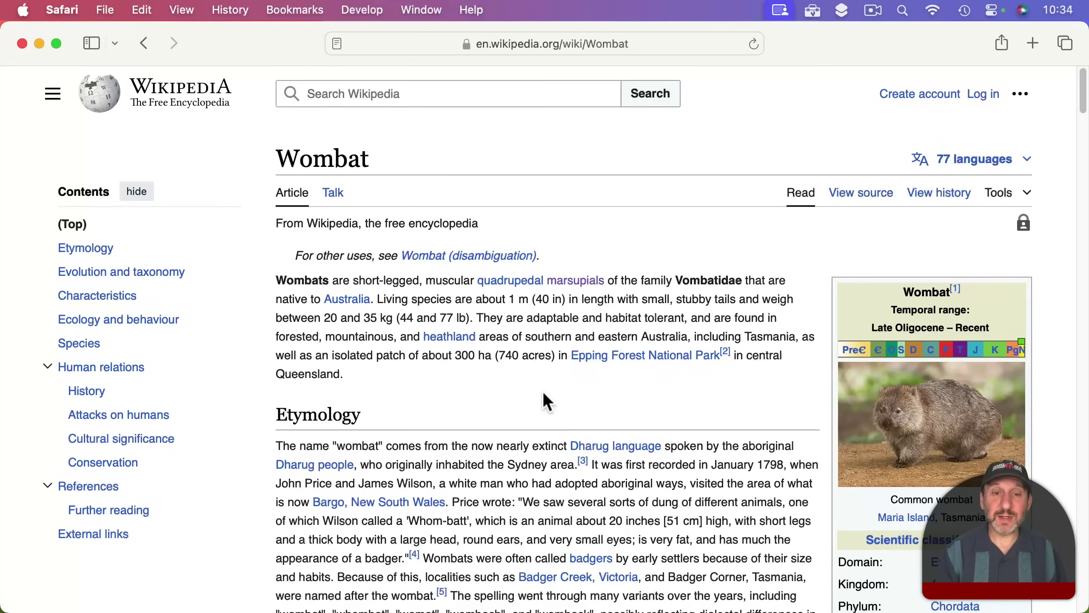
Magnify the article's introduction around two different spots, returning to the normal view each time
{"action": "scroll", "coordinate": [544, 393], "scroll_direction": "up", "scroll_amount": 10}
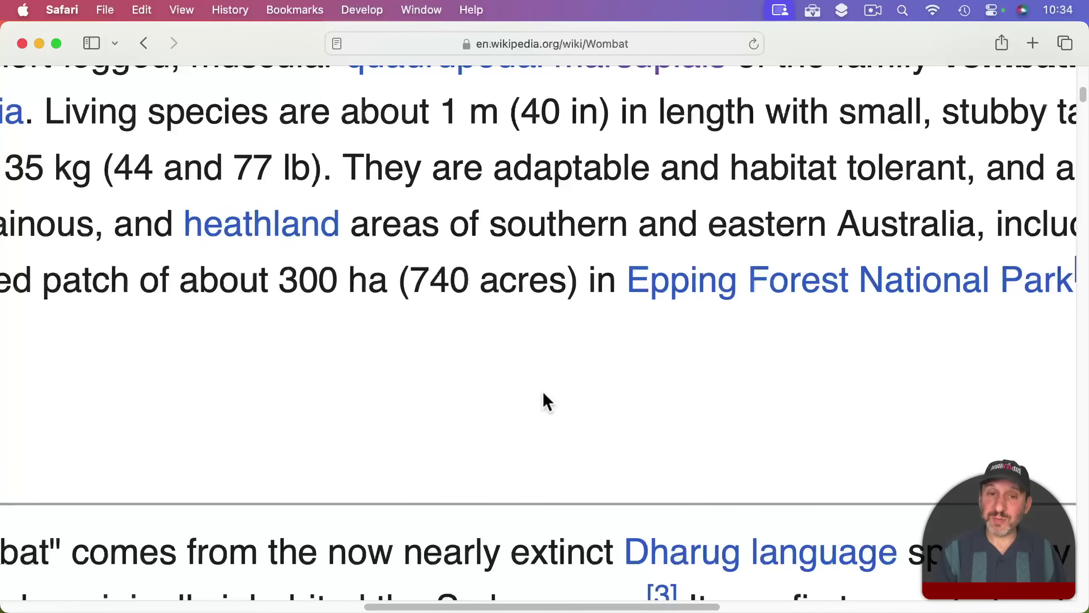
{"action": "scroll", "coordinate": [543, 391], "scroll_direction": "down", "scroll_amount": 10}
{"action": "scroll", "coordinate": [542, 391], "scroll_direction": "down", "scroll_amount": 10}
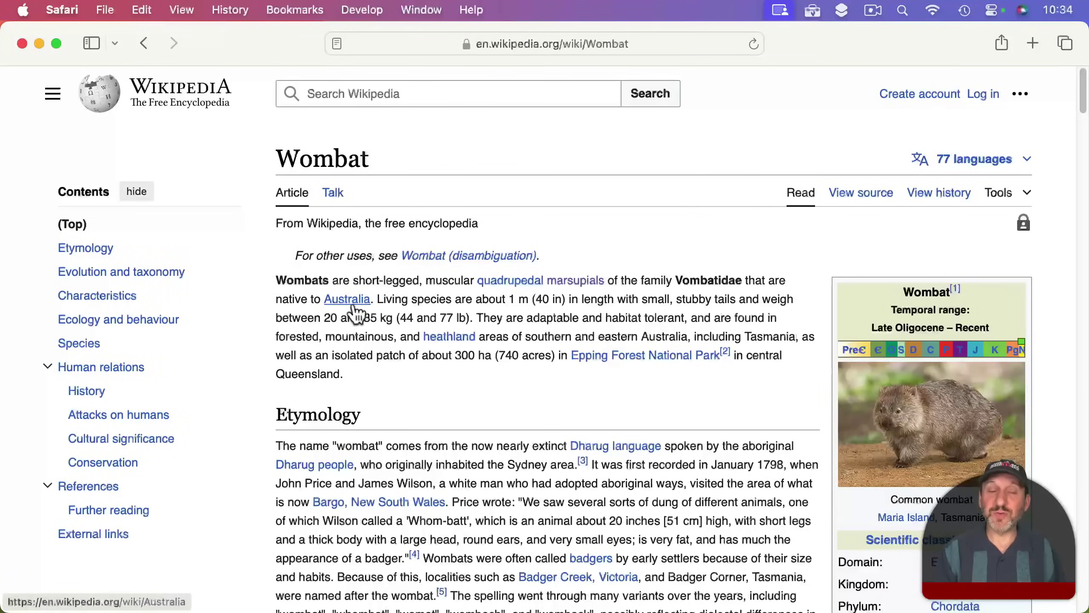
{"action": "scroll", "coordinate": [336, 324], "scroll_direction": "up", "scroll_amount": 10}
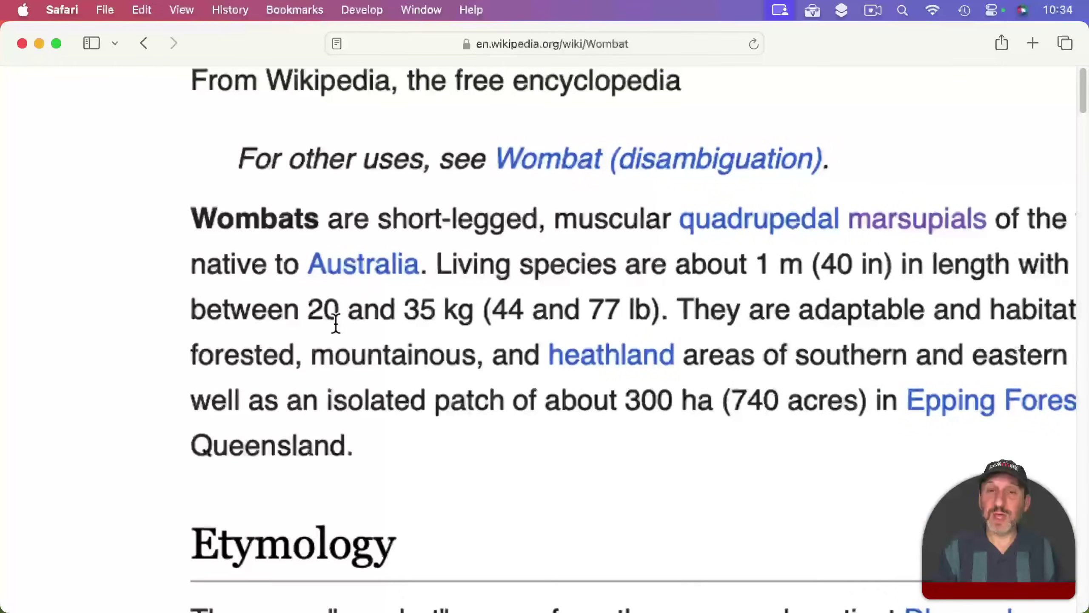
{"action": "scroll", "coordinate": [335, 324], "scroll_direction": "down", "scroll_amount": 10}
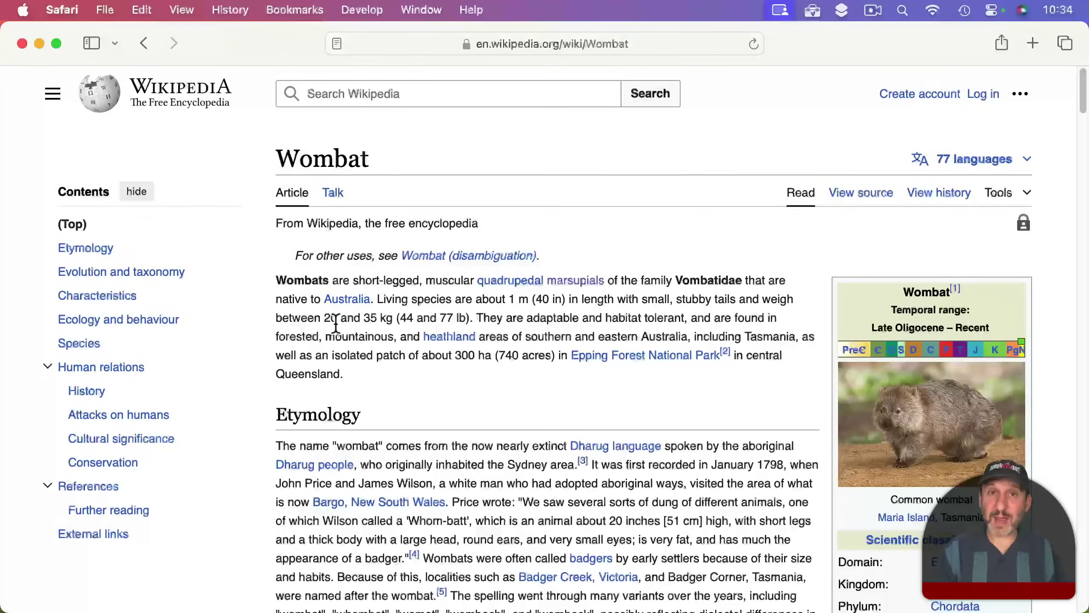
Check the trackpad's Scroll & Zoom options in System Settings, including Zoom in or out and Smart zoom, and quit System Settings
{"action": "left_click", "coordinate": [23, 9]}
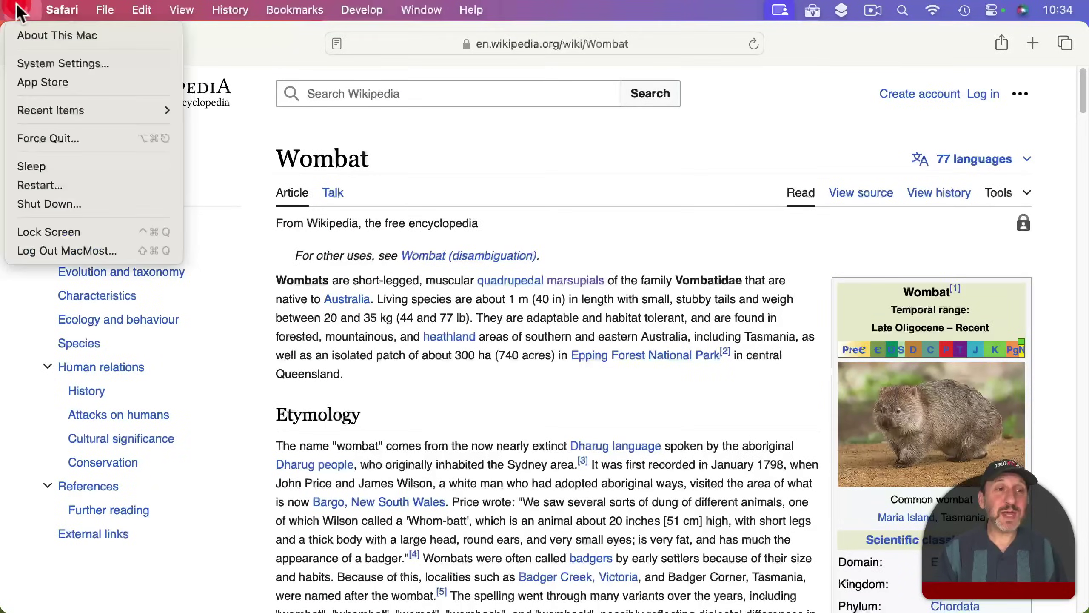
{"action": "left_click", "coordinate": [46, 62]}
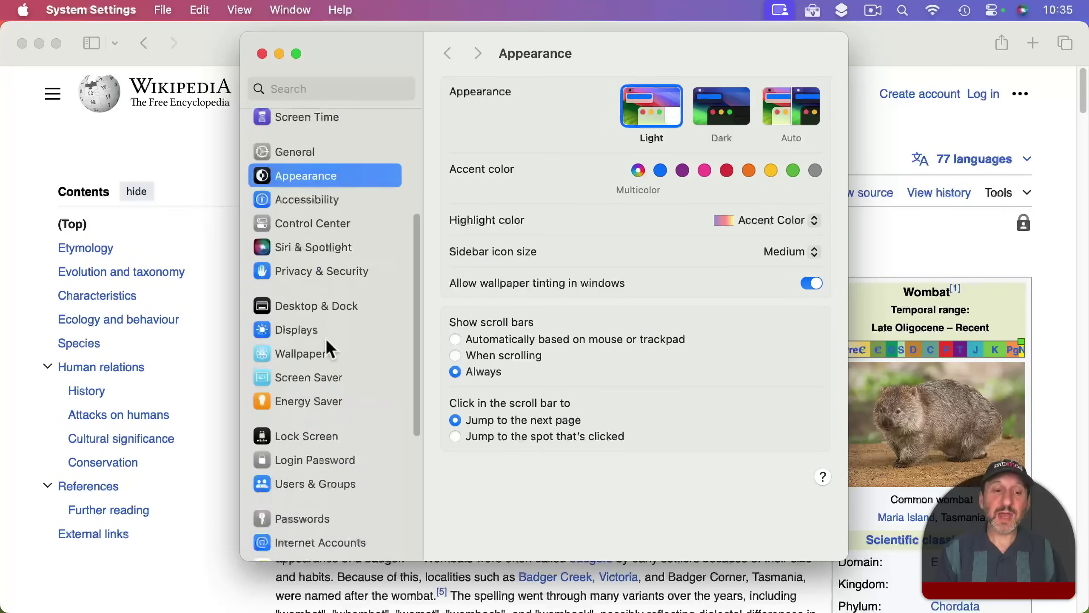
{"action": "scroll", "coordinate": [326, 342], "scroll_direction": "down", "scroll_amount": 3}
{"action": "scroll", "coordinate": [325, 348], "scroll_direction": "down", "scroll_amount": 3}
{"action": "left_click", "coordinate": [310, 517]}
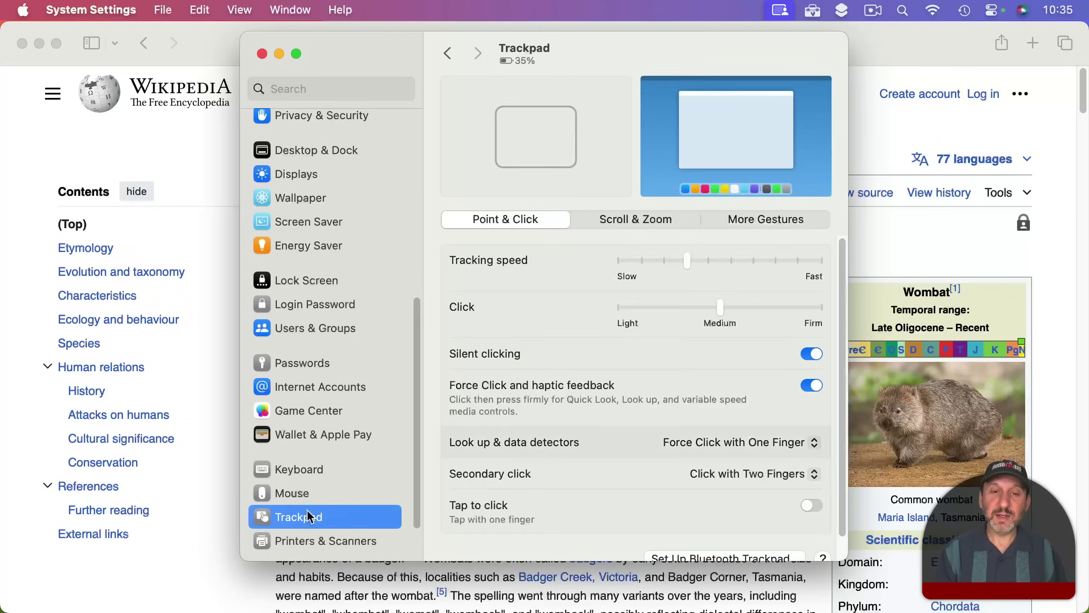
{"action": "left_click", "coordinate": [626, 220]}
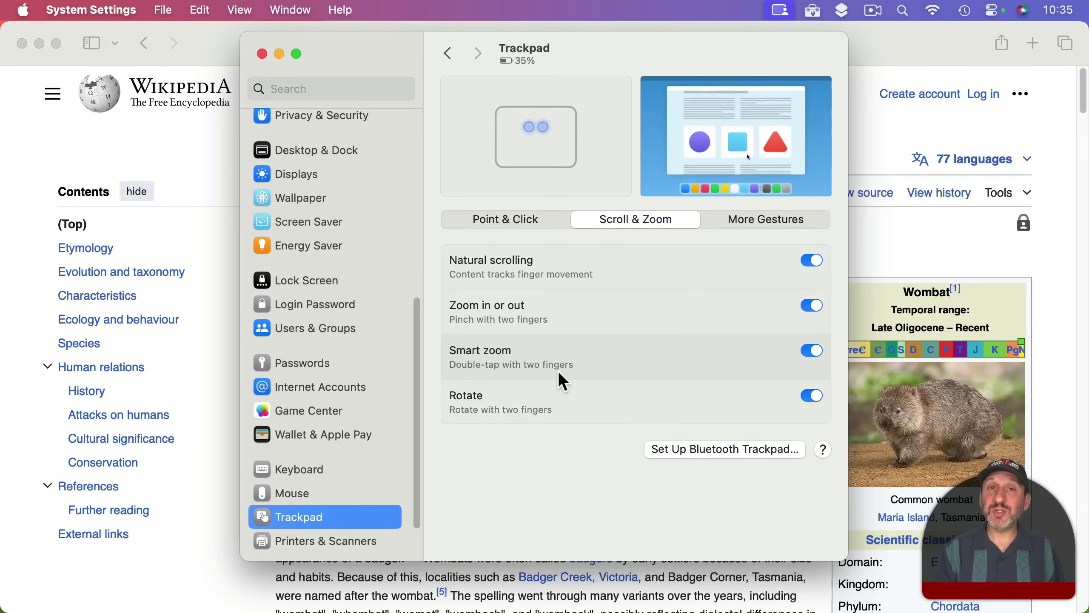
{"action": "key", "text": "super+q"}
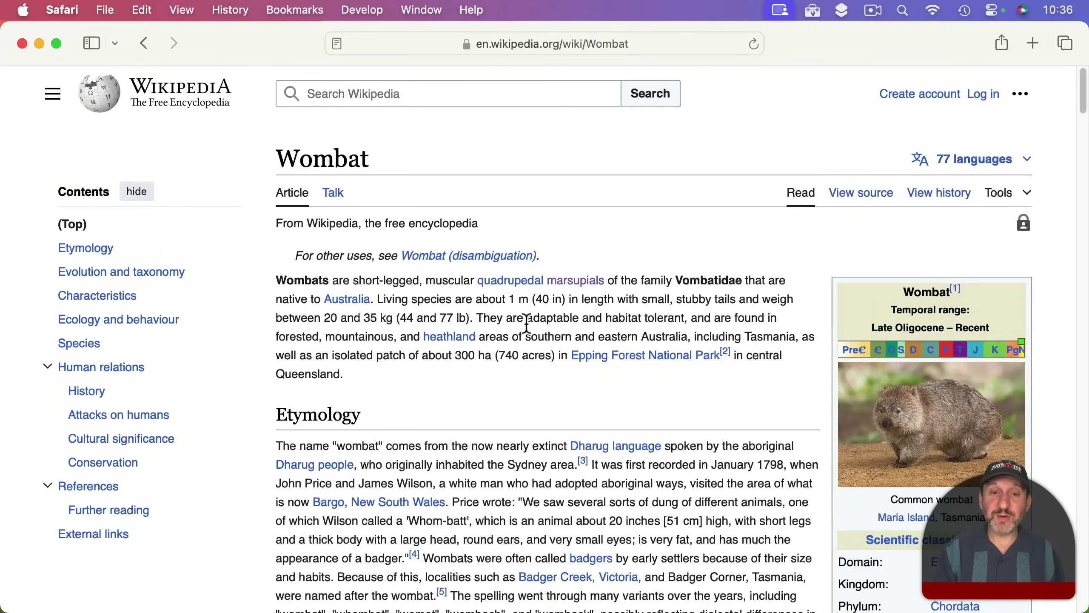
Magnify the Wombat article slightly around its introductory paragraph
{"action": "scroll", "coordinate": [526, 323], "scroll_direction": "up", "scroll_amount": 3}
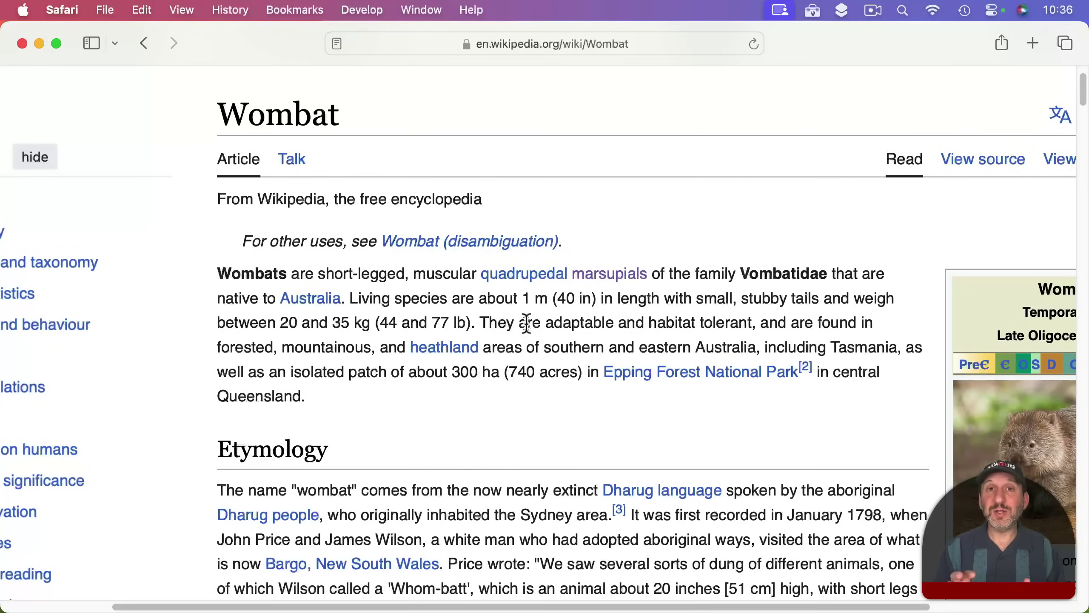
Pan across the magnified Wombat article and return it to the normal view
{"action": "scroll", "coordinate": [556, 344], "scroll_direction": "right", "scroll_amount": 2}
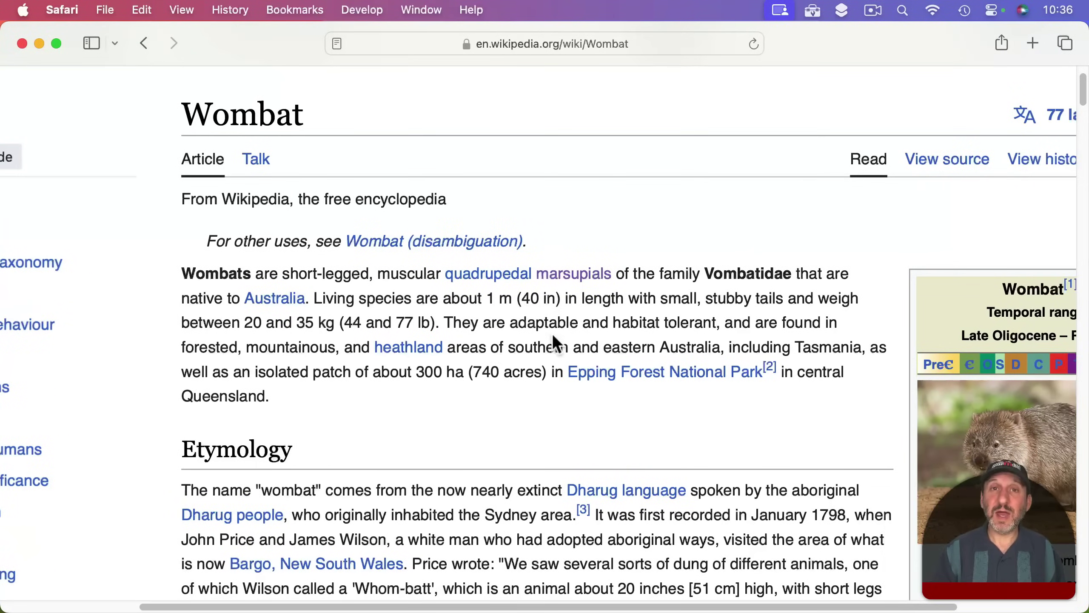
{"action": "scroll", "coordinate": [557, 344], "scroll_direction": "down", "scroll_amount": 5}
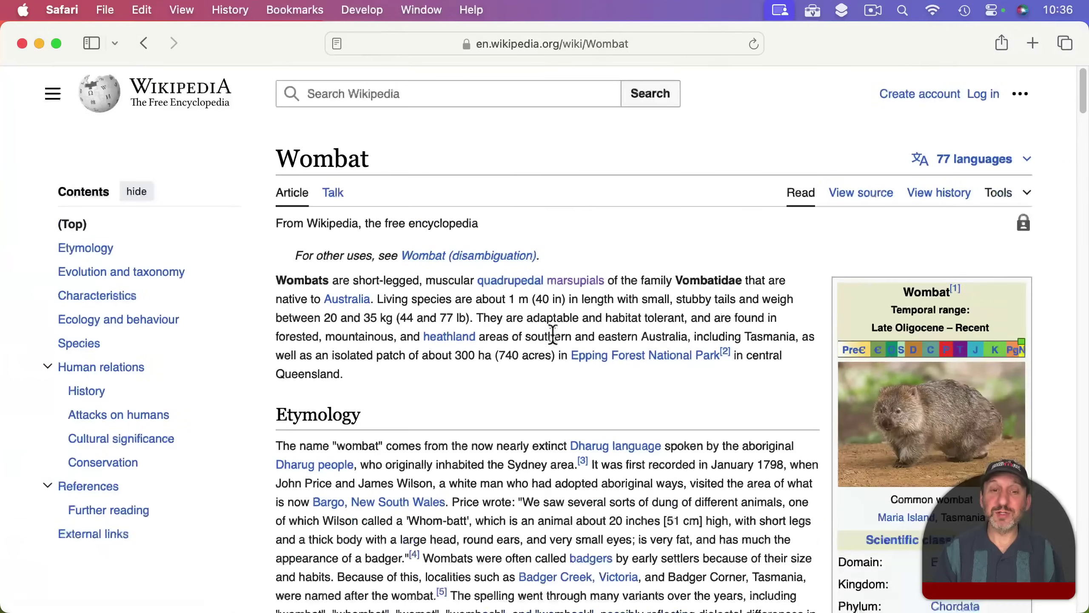
Check the mouse's Smart zoom option in System Settings, and quit System Settings
{"action": "left_click", "coordinate": [23, 9]}
{"action": "left_click", "coordinate": [39, 57]}
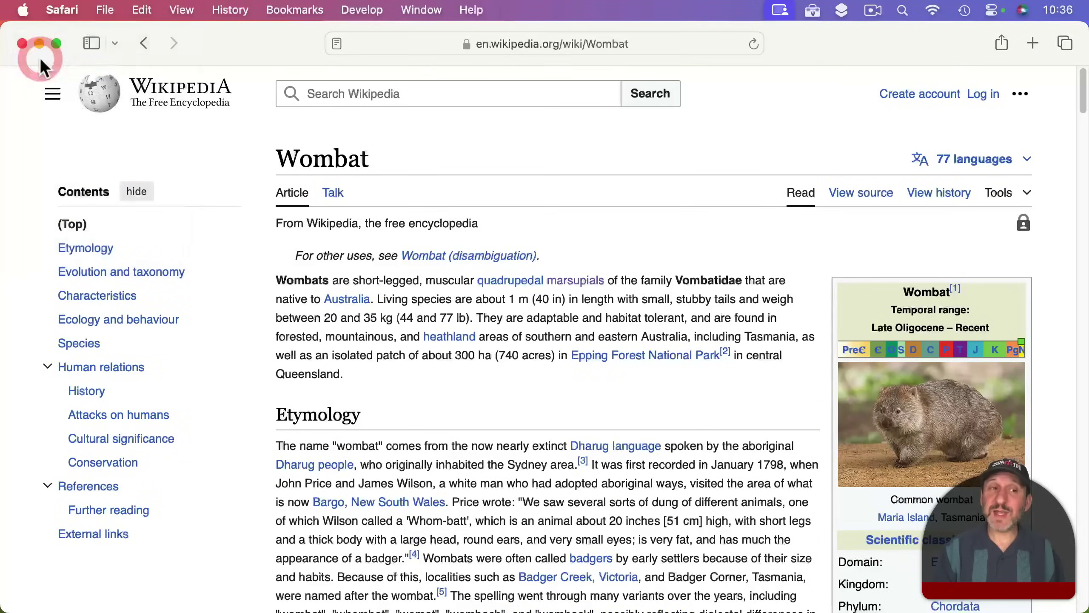
{"action": "scroll", "coordinate": [330, 416], "scroll_direction": "down", "scroll_amount": 10}
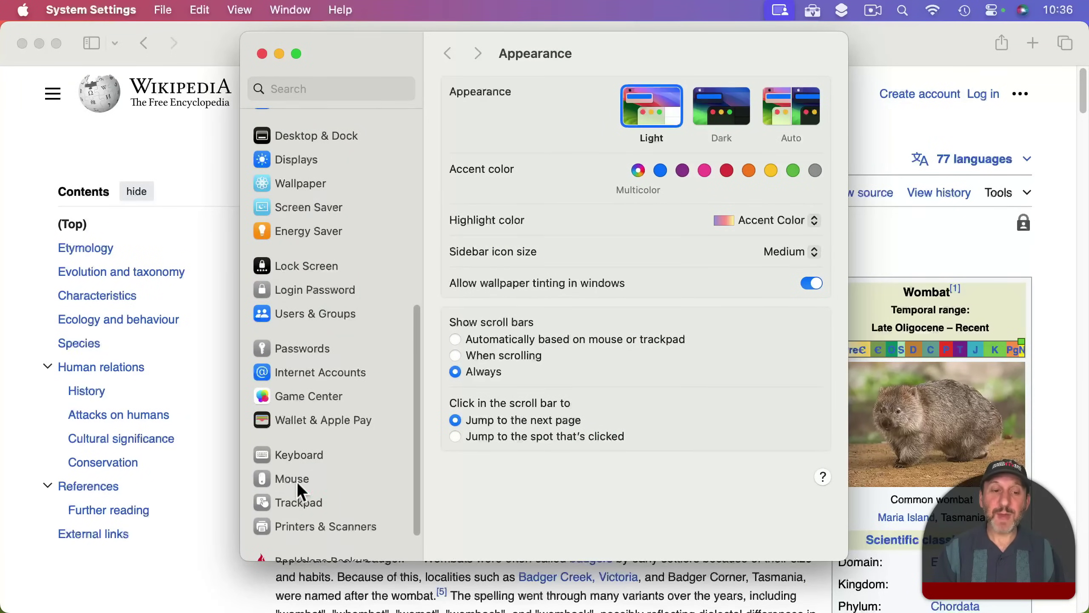
{"action": "left_click", "coordinate": [297, 482]}
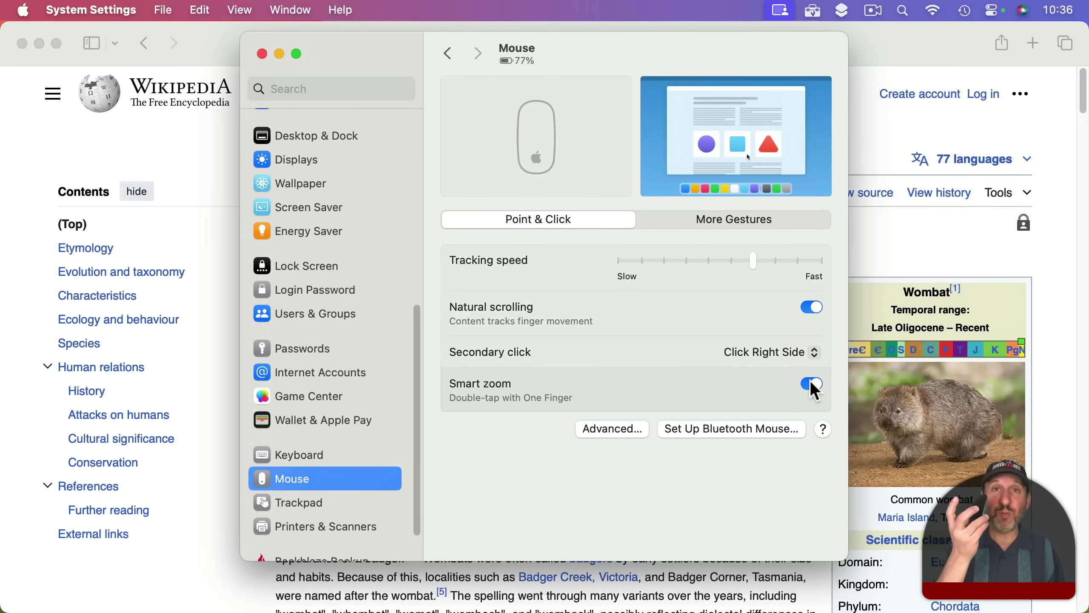
{"action": "key", "text": "super+q"}
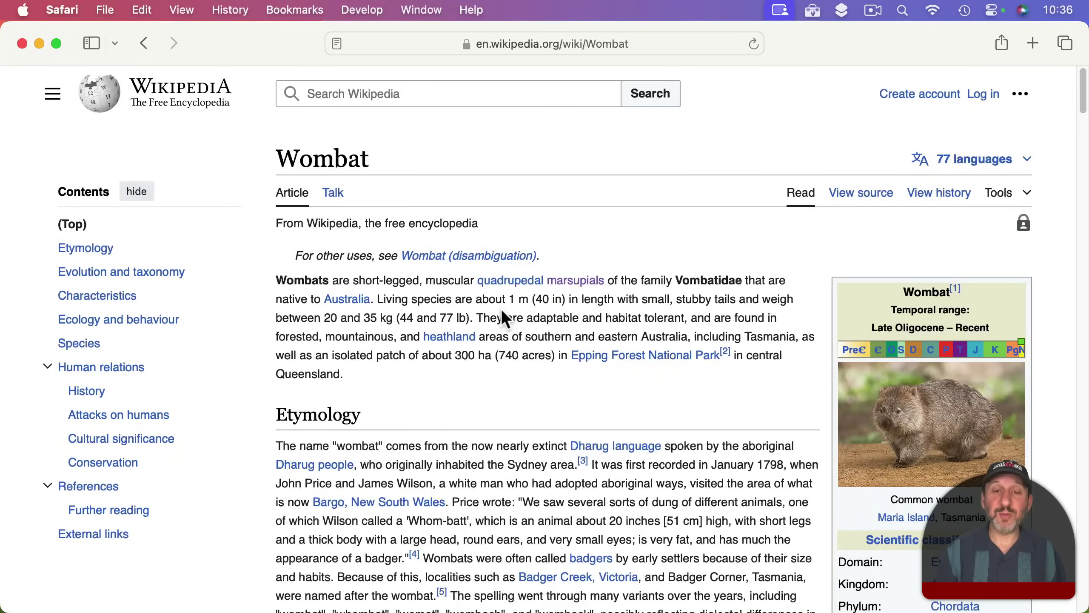
Magnify the Wombat article's introductory paragraph with the mouse's Smart zoom gesture, and restore the normal view
{"action": "scroll", "coordinate": [501, 308], "scroll_direction": "up", "scroll_amount": 3}
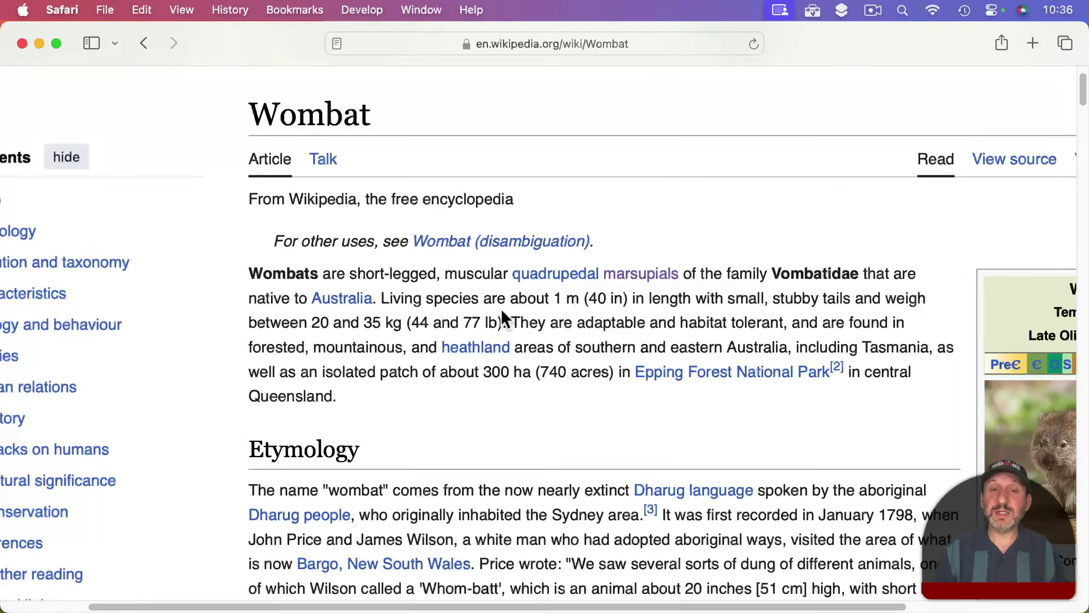
{"action": "scroll", "coordinate": [500, 308], "scroll_direction": "down", "scroll_amount": 3}
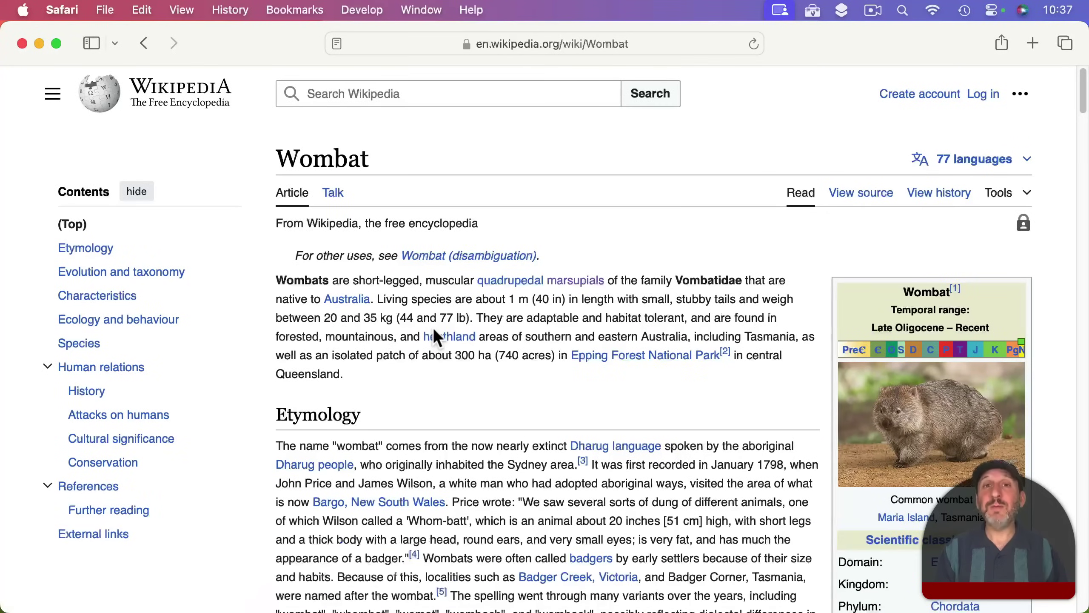
Turn on Never use font sizes smaller than in Safari's Advanced settings, trying 18 before setting the minimum to 9
{"action": "left_click", "coordinate": [64, 9]}
{"action": "left_click", "coordinate": [79, 76]}
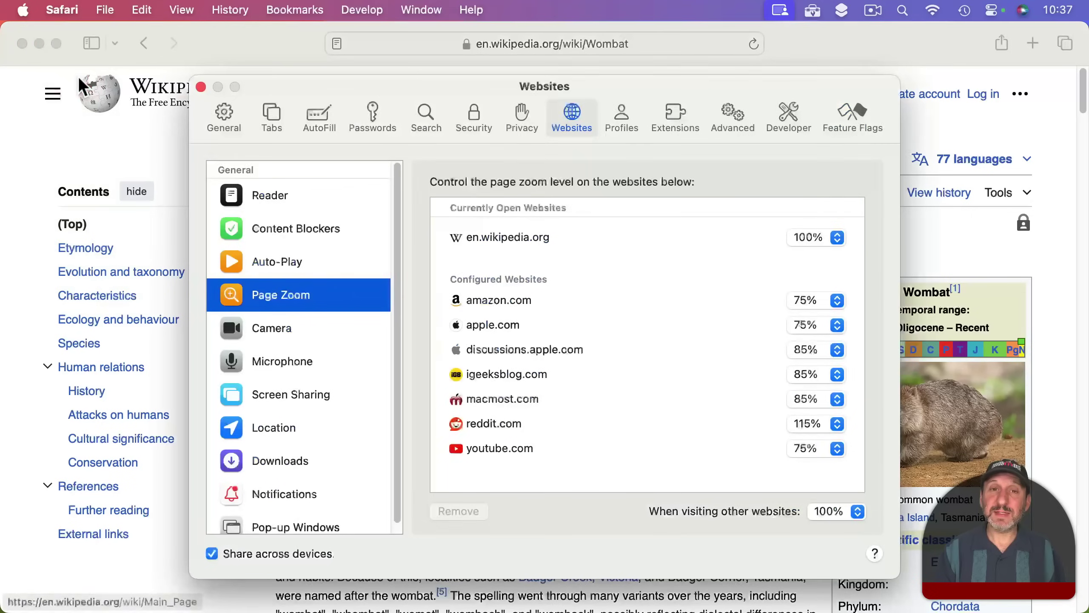
{"action": "left_click", "coordinate": [732, 109]}
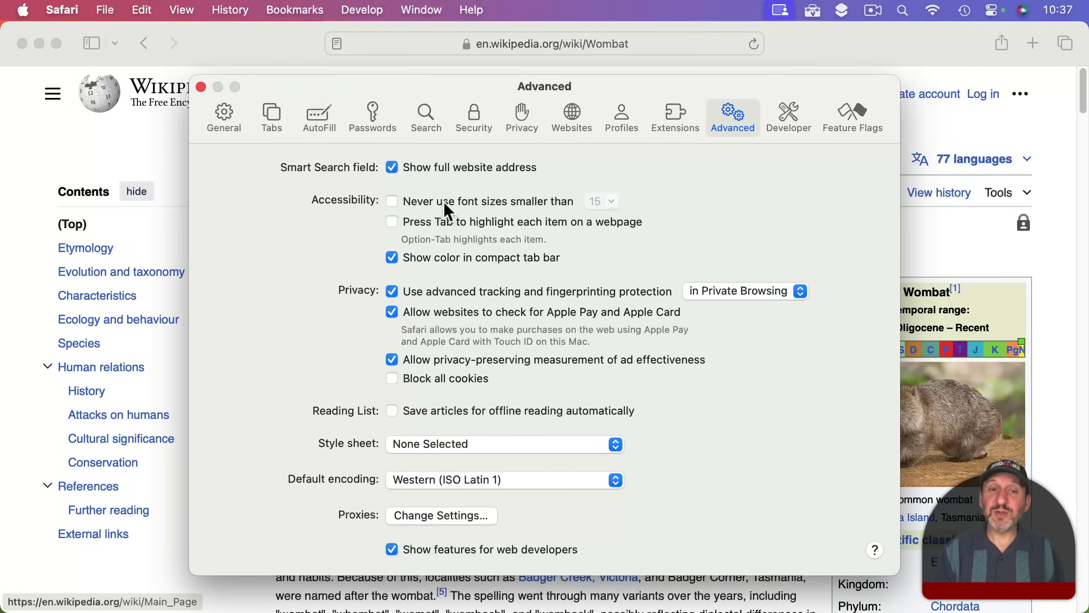
{"action": "left_click", "coordinate": [531, 201]}
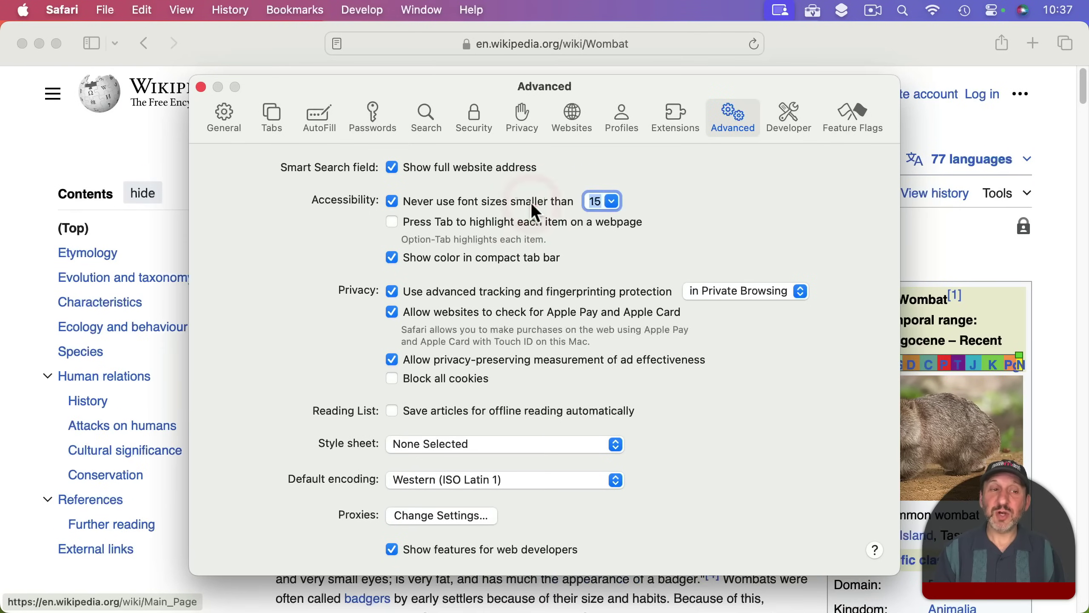
{"action": "left_click", "coordinate": [612, 201]}
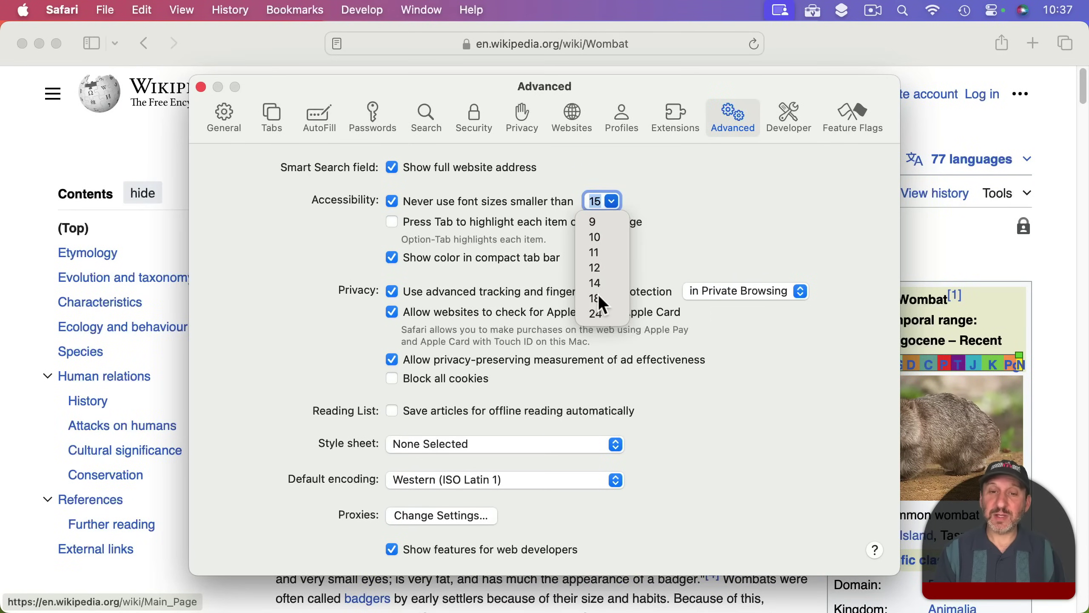
{"action": "left_click", "coordinate": [598, 295]}
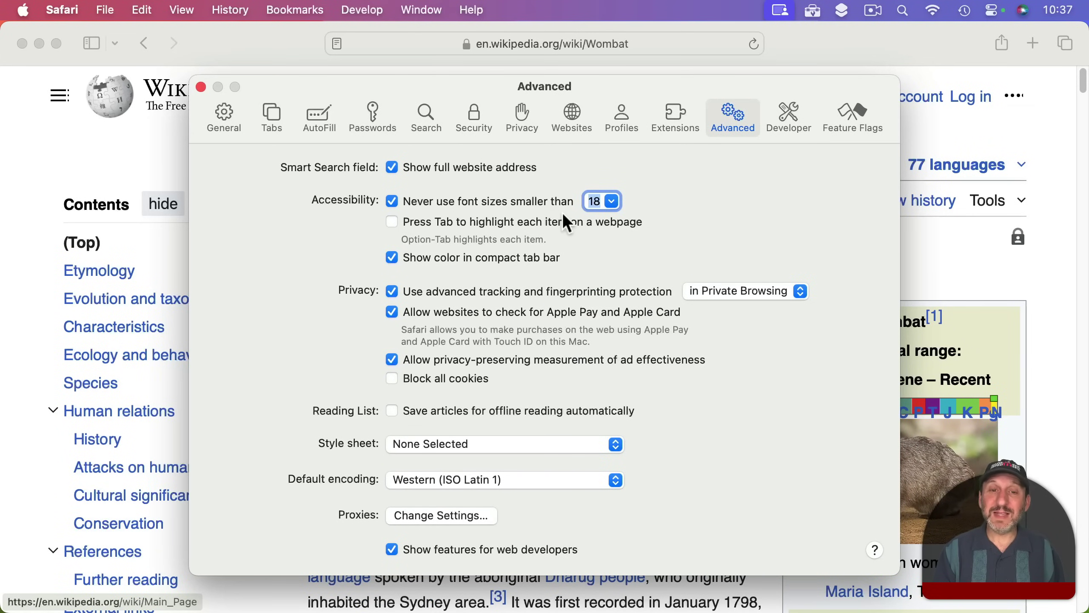
{"action": "left_click", "coordinate": [612, 201]}
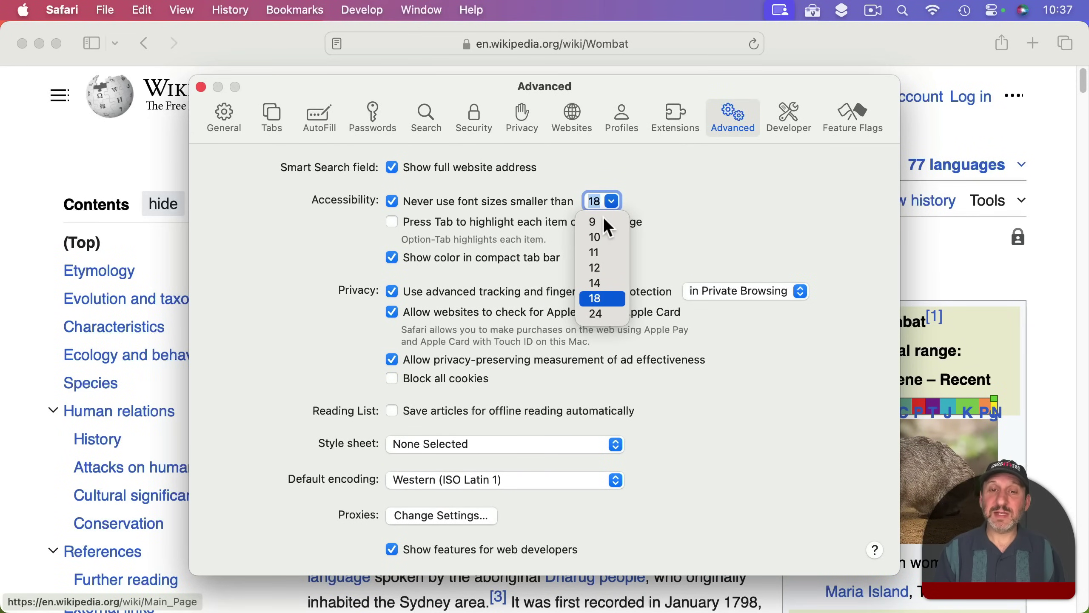
{"action": "left_click", "coordinate": [604, 219]}
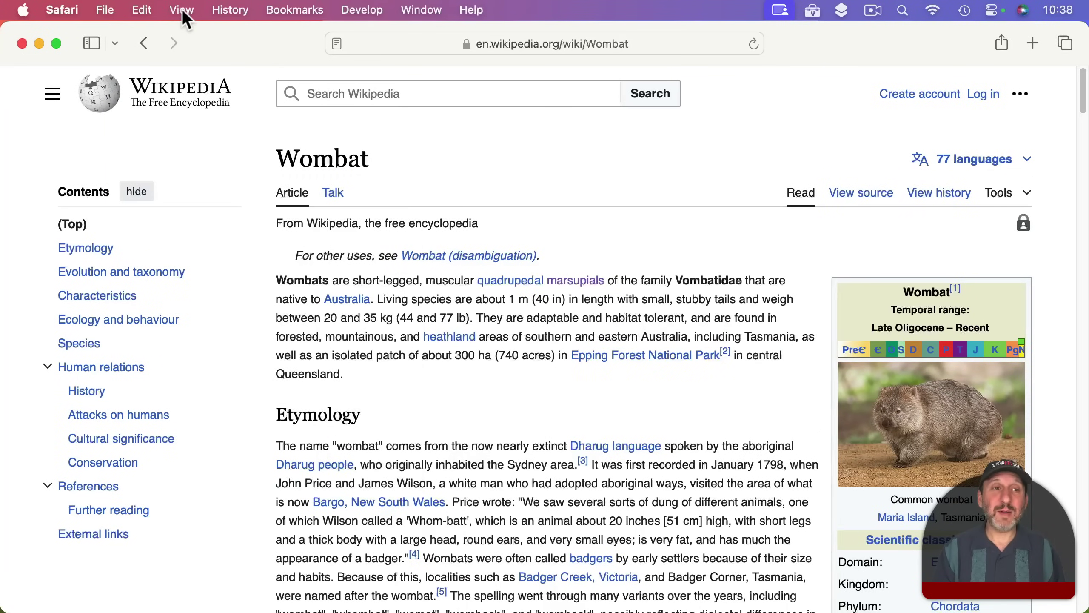
Show the Wombat article in Reader and skim through it, returning to its beginning
{"action": "left_click", "coordinate": [182, 12]}
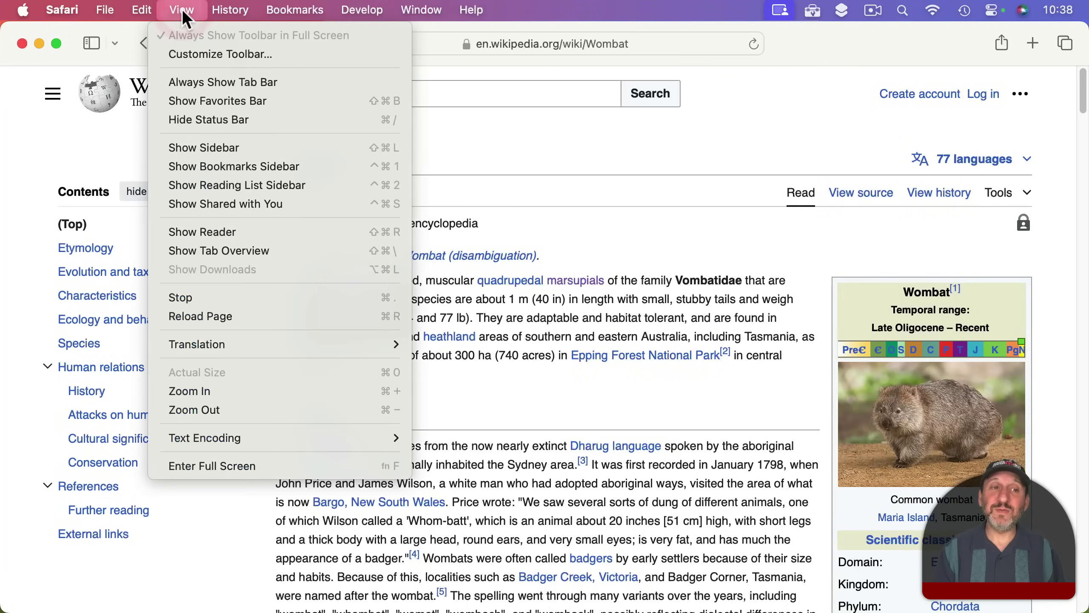
{"action": "left_click", "coordinate": [236, 231]}
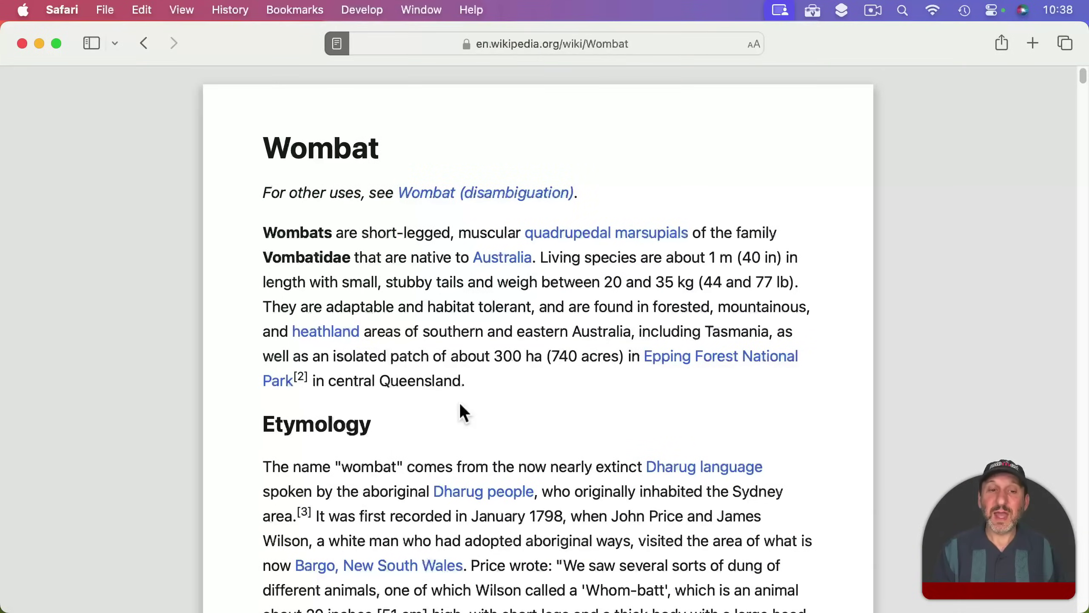
{"action": "scroll", "coordinate": [459, 402], "scroll_direction": "down", "scroll_amount": 10}
{"action": "scroll", "coordinate": [460, 398], "scroll_direction": "up", "scroll_amount": 10}
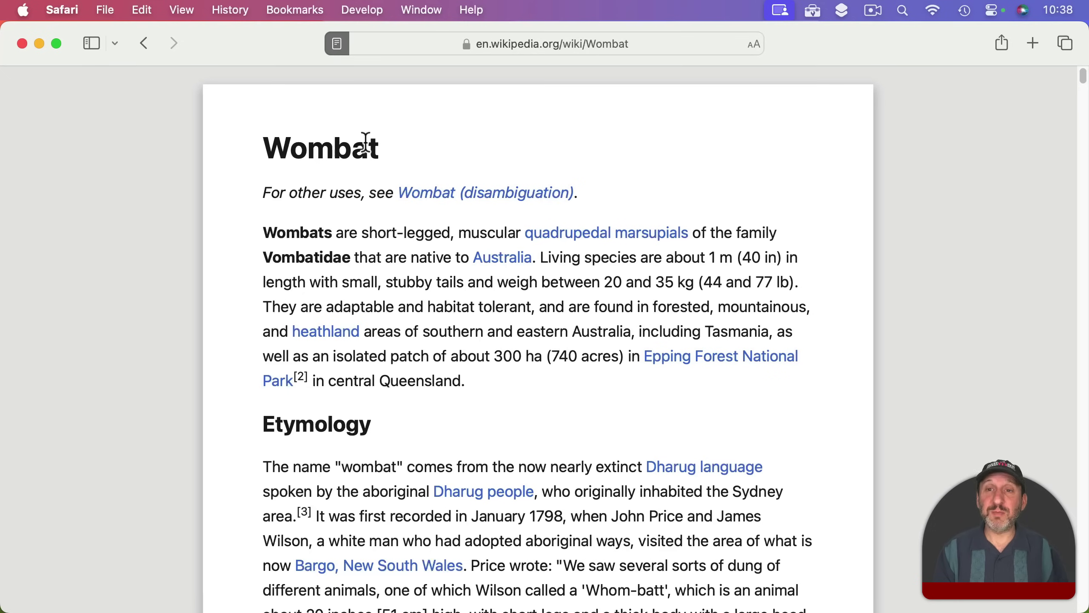
Try larger text and the cream background in Reader, restoring the original text size and the white background
{"action": "left_click", "coordinate": [756, 45]}
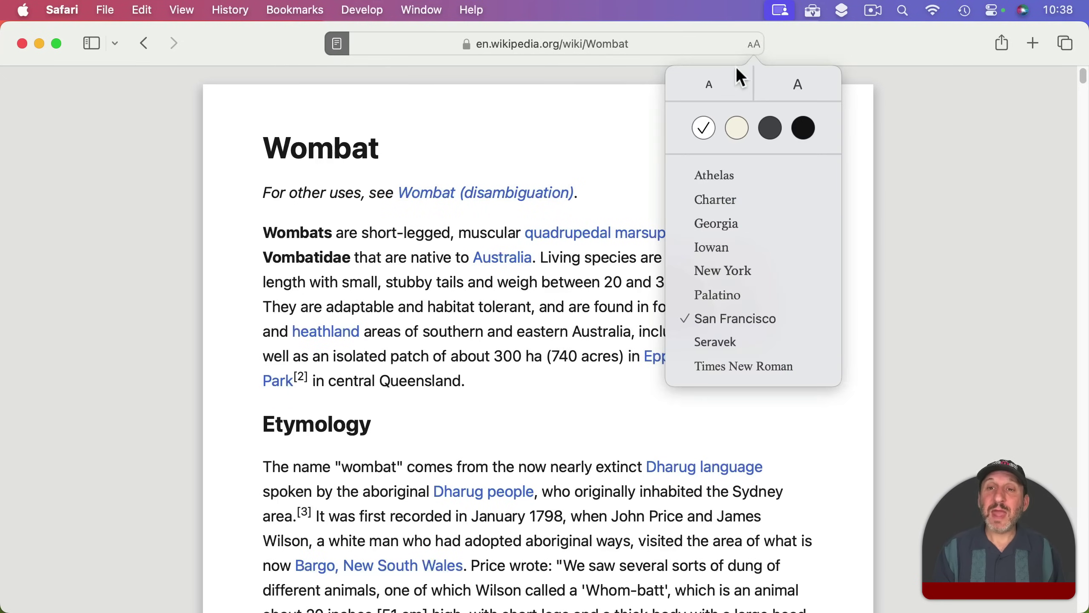
{"action": "left_click", "coordinate": [802, 89]}
{"action": "left_click", "coordinate": [802, 89]}
{"action": "left_click", "coordinate": [713, 88]}
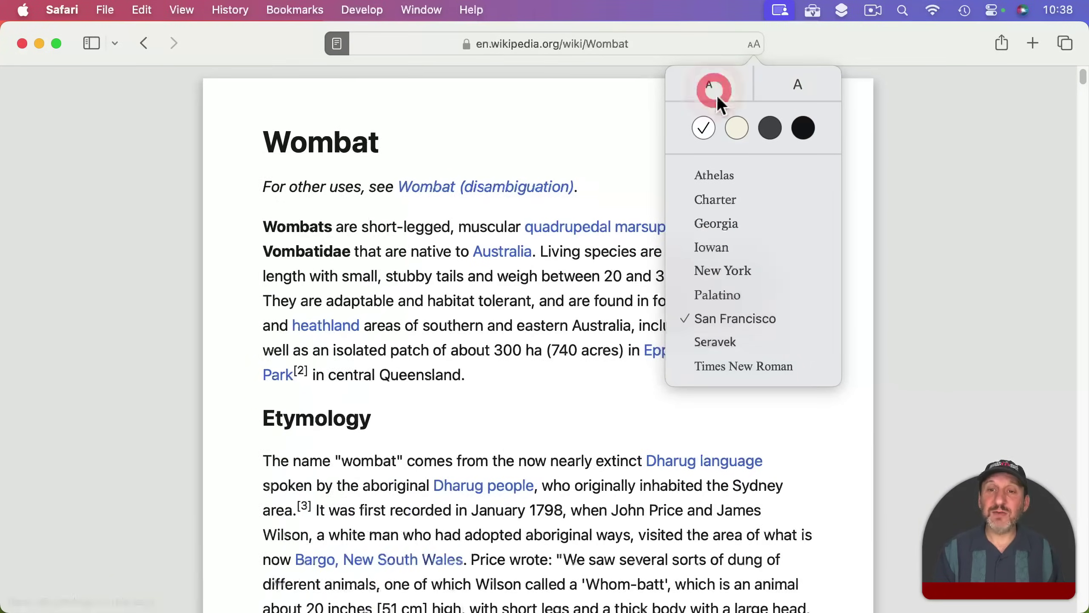
{"action": "left_click", "coordinate": [737, 128]}
{"action": "left_click", "coordinate": [704, 129]}
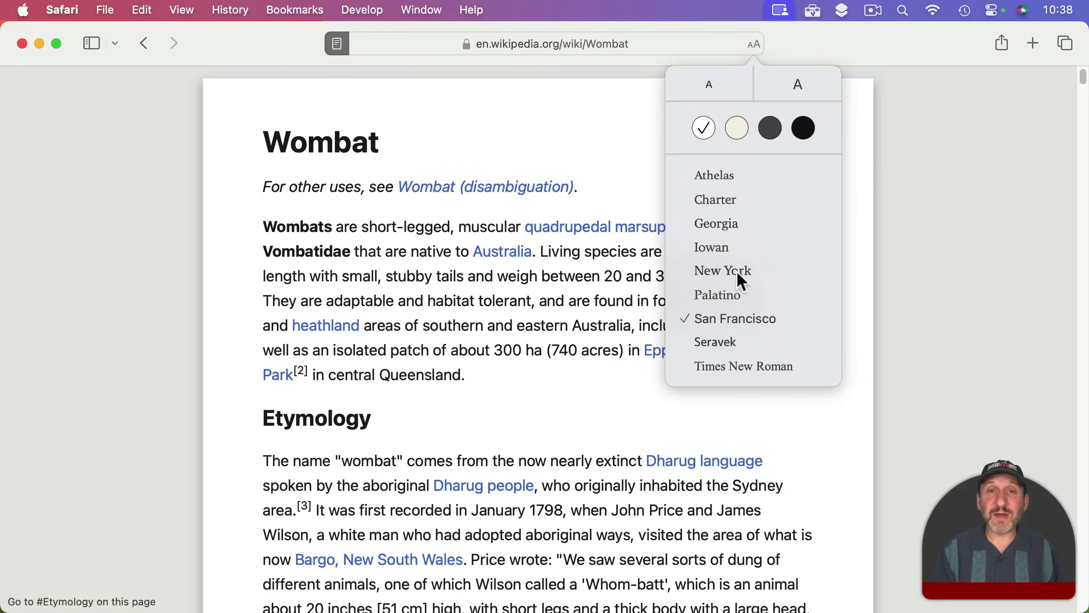
{"action": "left_click", "coordinate": [194, 90]}
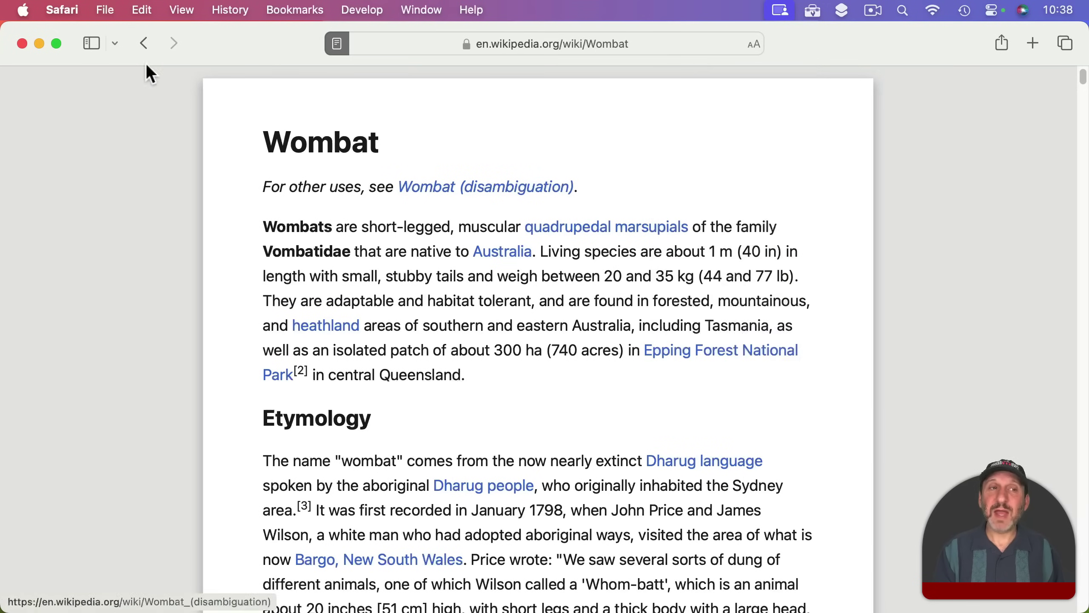
Set Reader to On for en.wikipedia.org in Safari's website settings, and close the settings
{"action": "left_click", "coordinate": [60, 10]}
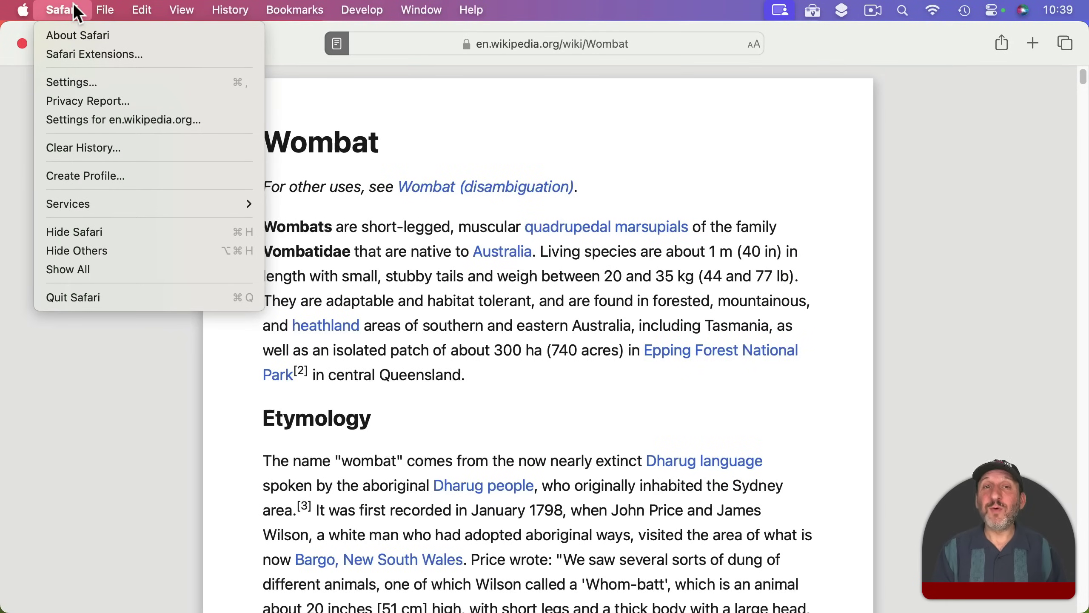
{"action": "left_click", "coordinate": [80, 84]}
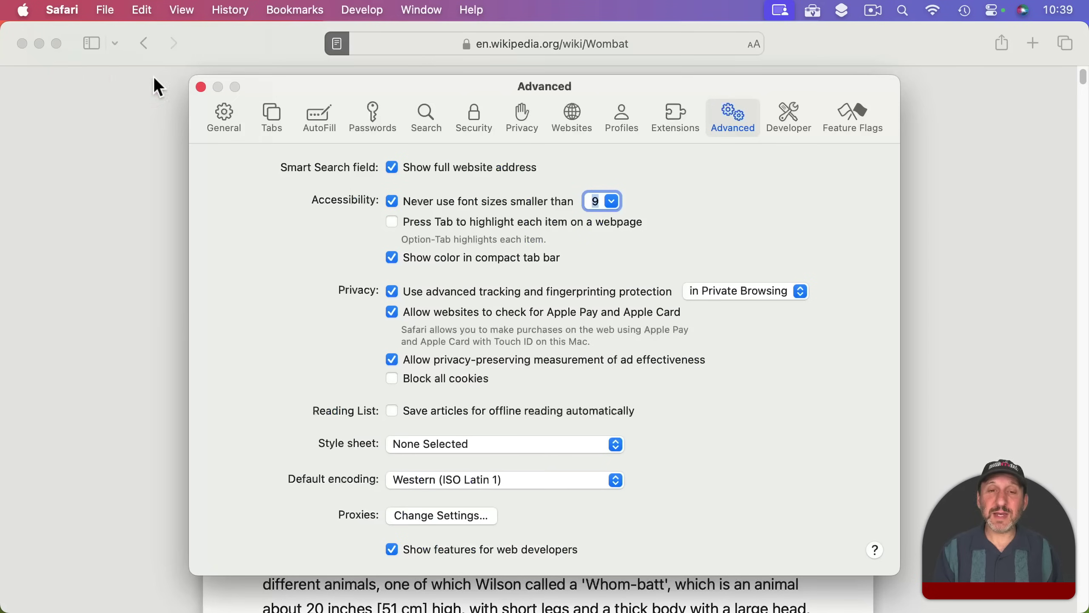
{"action": "left_click", "coordinate": [573, 120]}
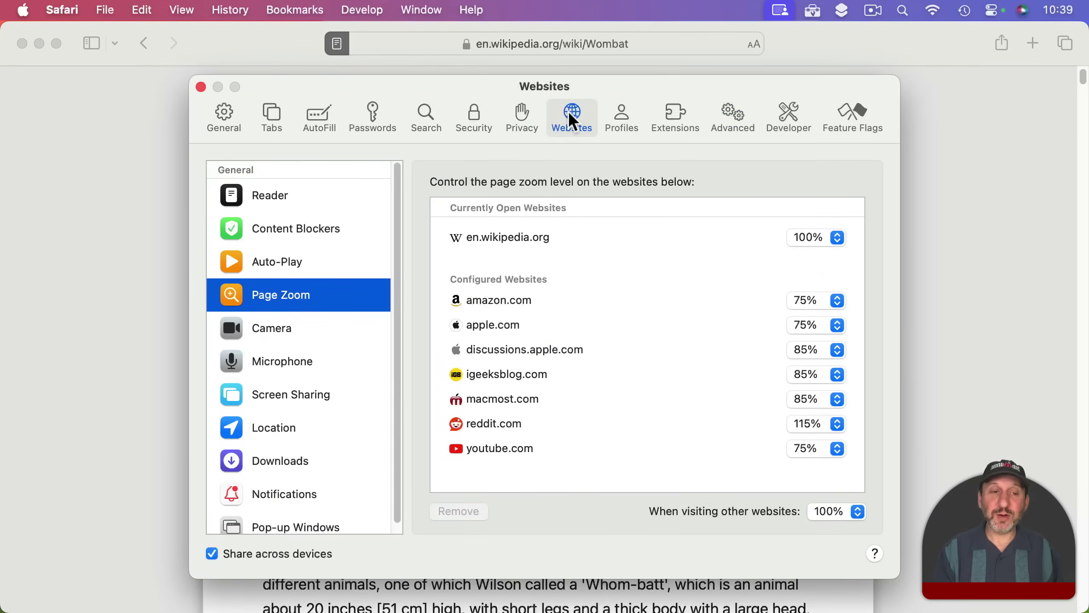
{"action": "left_click", "coordinate": [256, 196]}
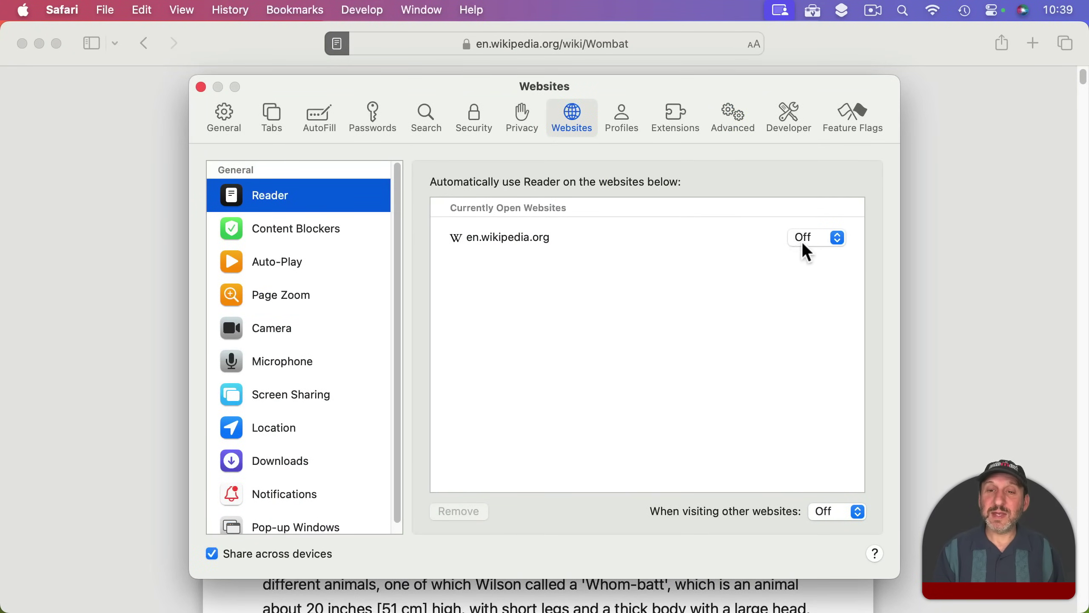
{"action": "left_click", "coordinate": [819, 238]}
{"action": "left_click", "coordinate": [814, 254]}
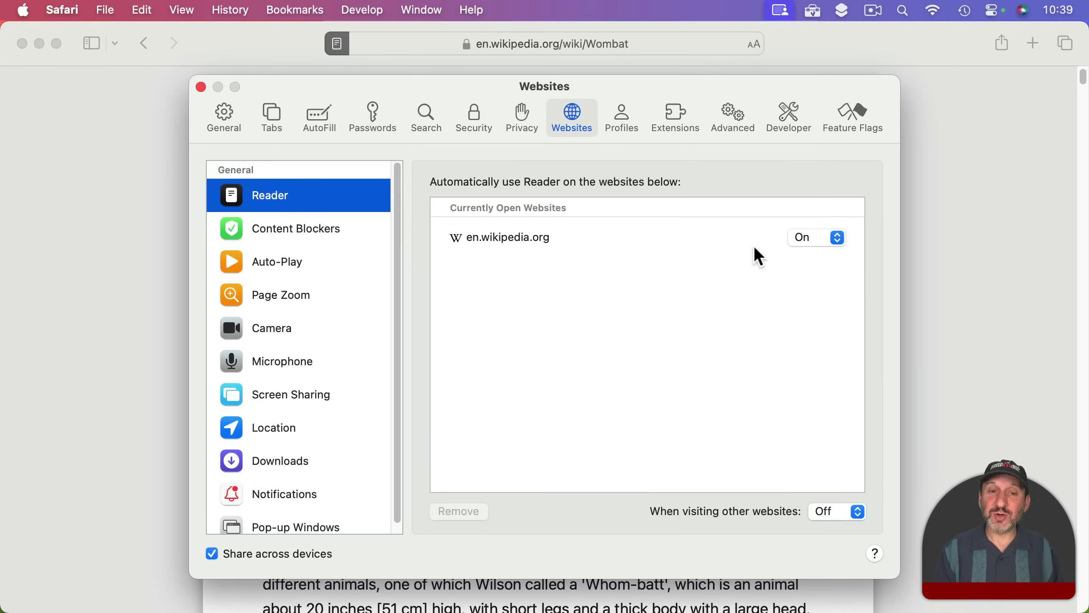
{"action": "key", "text": "super+w"}
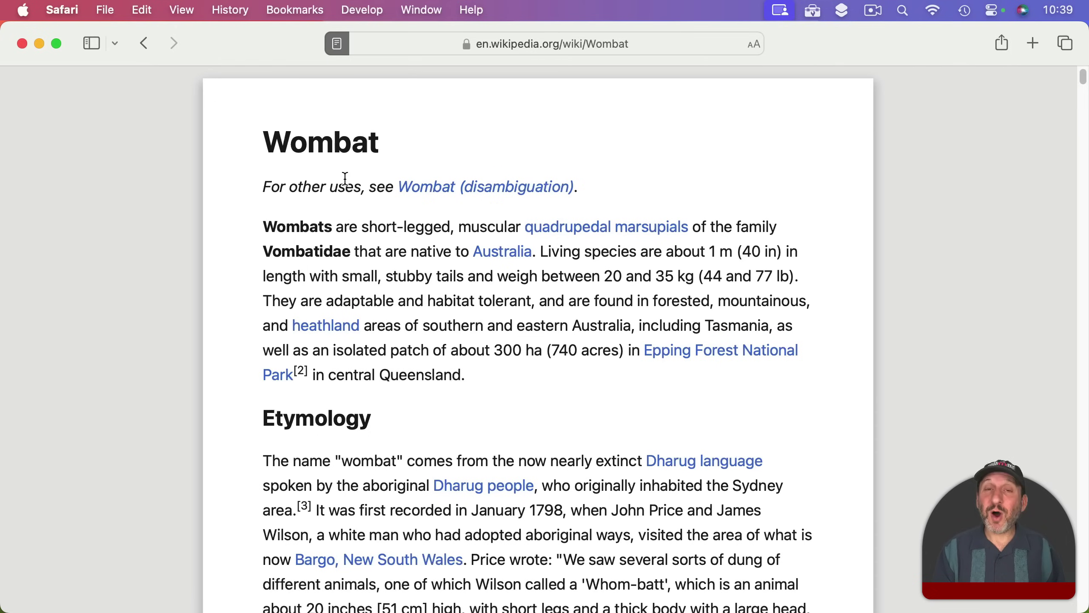
Leave Reader for the Wombat article, and toggle Reader on and off once more to end on the regular page
{"action": "left_click", "coordinate": [337, 44]}
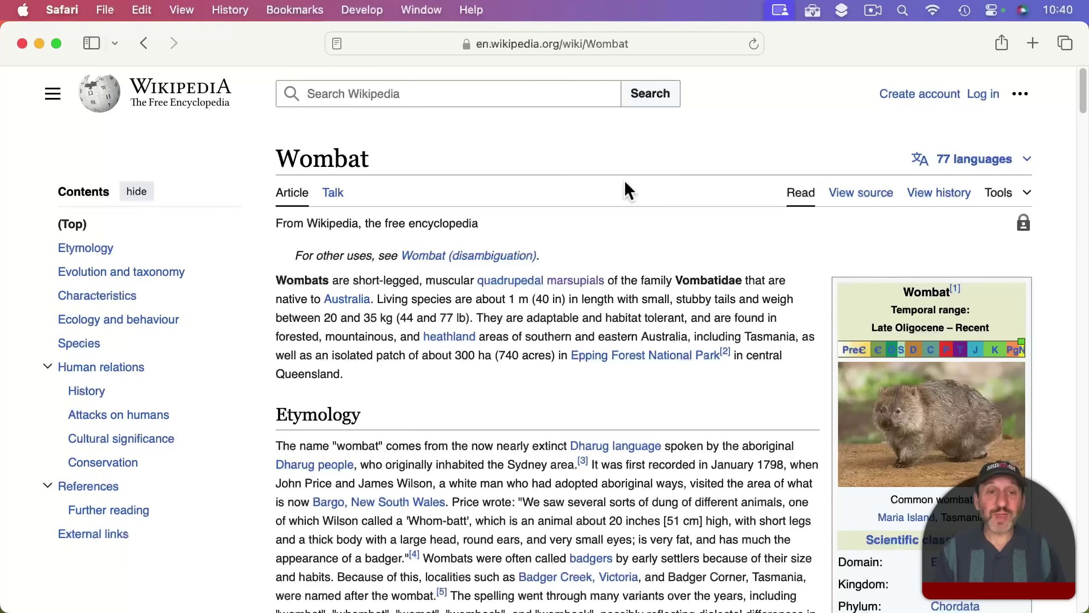
{"action": "key", "text": "super+shift+r"}
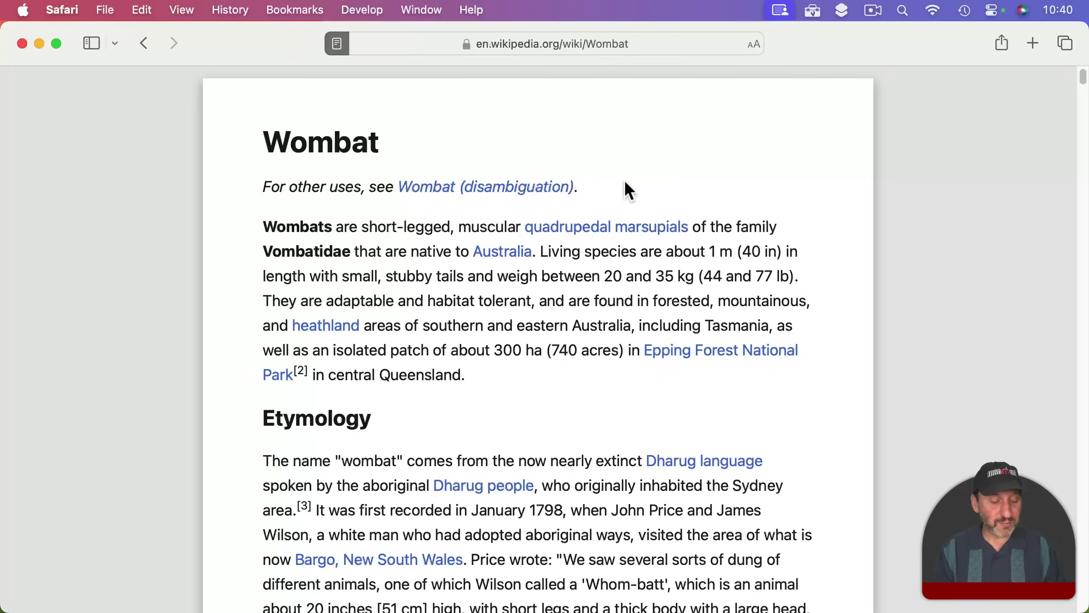
{"action": "key", "text": "super+shift+r"}
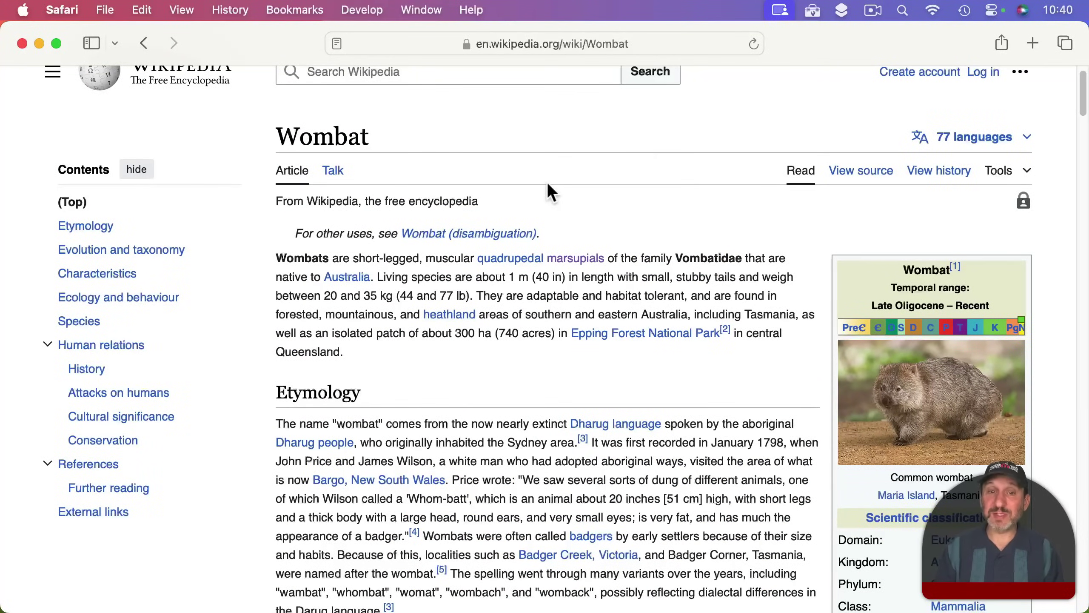
{"action": "scroll", "coordinate": [533, 119], "scroll_direction": "up", "scroll_amount": 1}
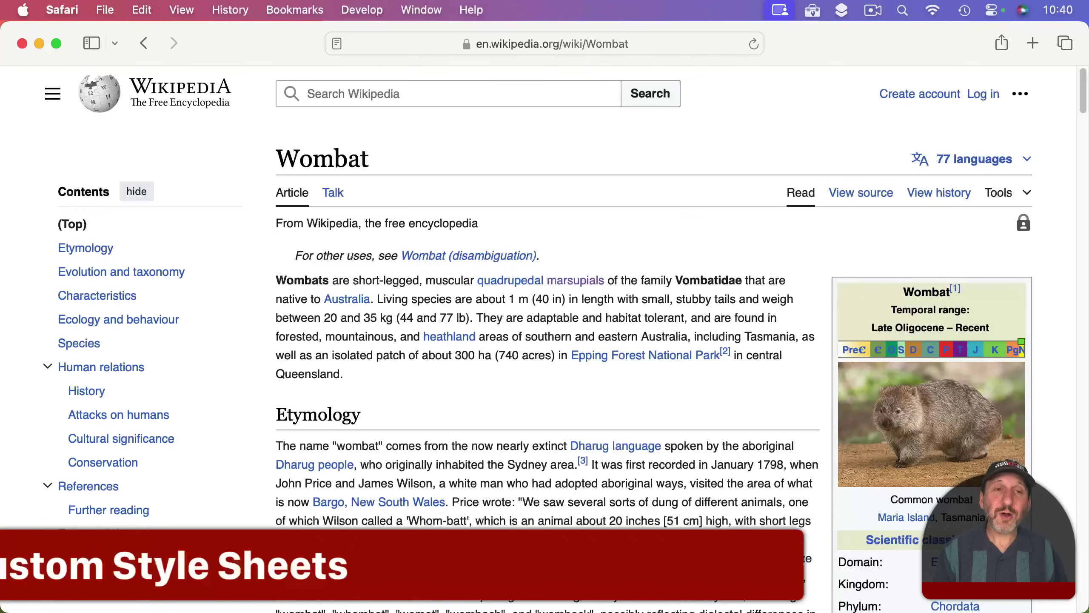
Open Safari's Advanced settings, where a custom style sheet can be chosen
{"action": "left_click", "coordinate": [69, 10]}
{"action": "left_click", "coordinate": [87, 75]}
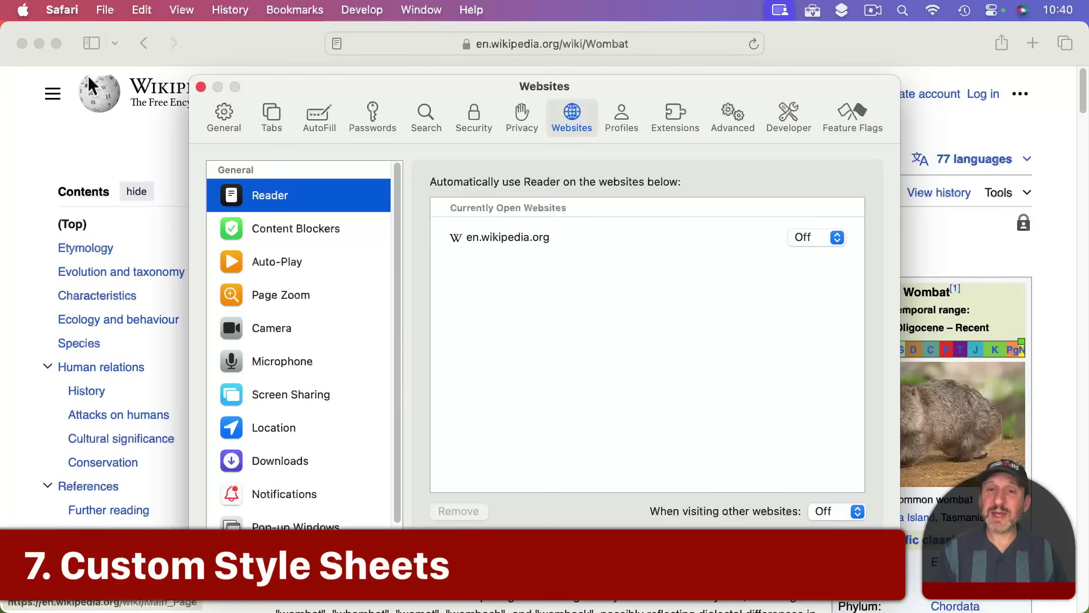
{"action": "left_click", "coordinate": [727, 114]}
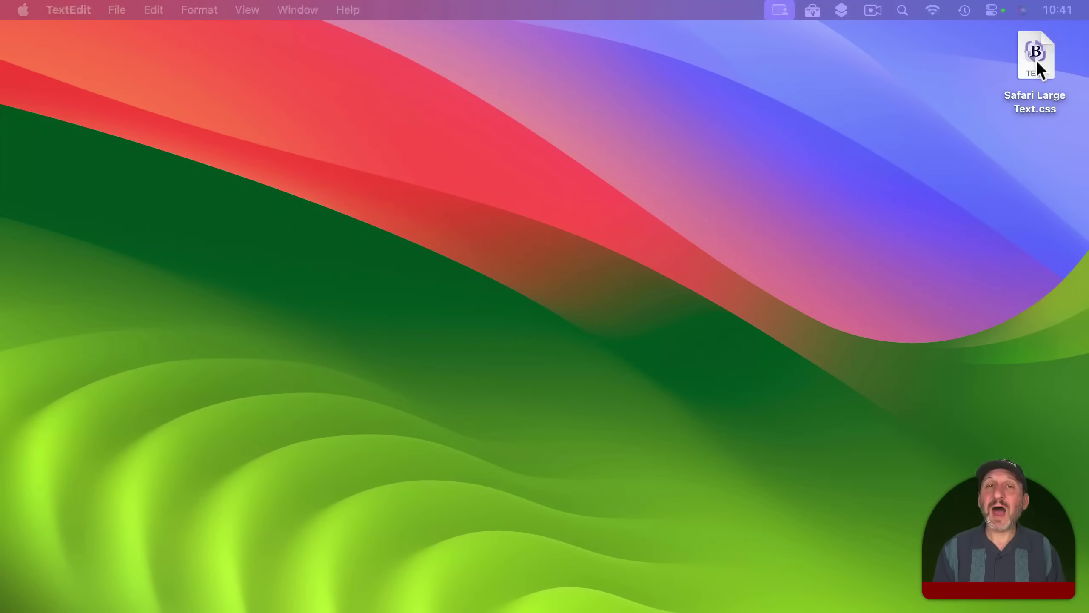
Open the desktop file Safari Large Text.css in TextEdit
{"action": "left_click", "coordinate": [1036, 60]}
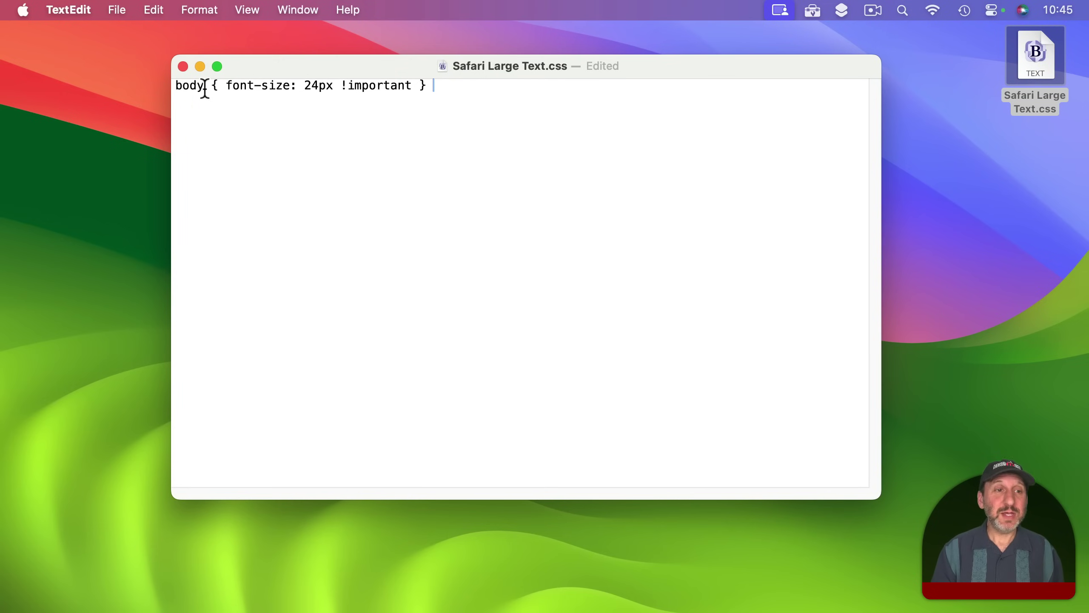
Highlight the parts of the body font-size rule in Safari Large Text.css, save the file, and close it
{"action": "double_click", "coordinate": [185, 86]}
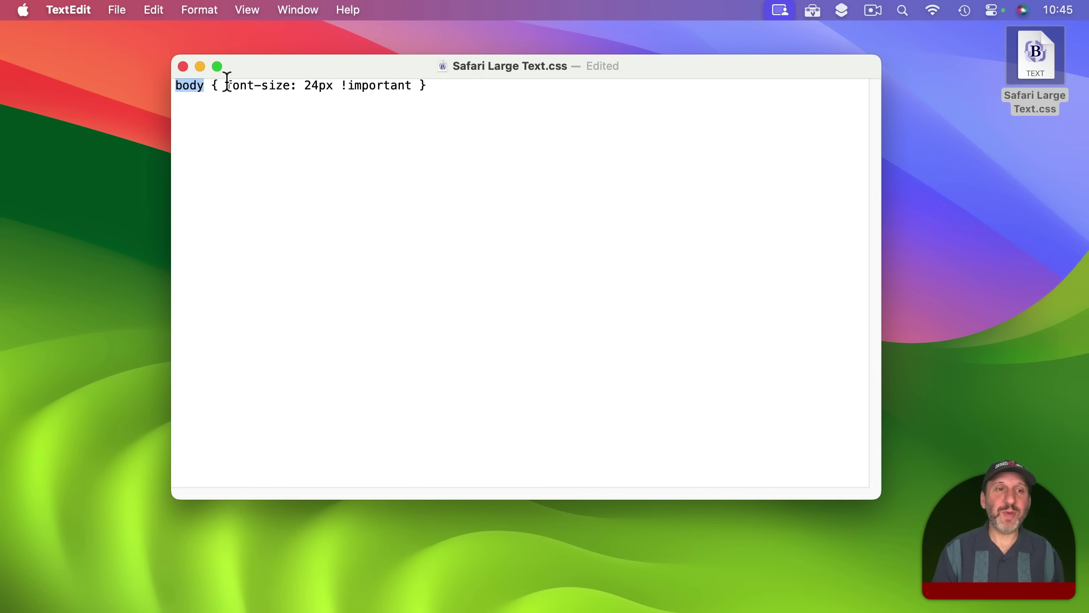
{"action": "left_click_drag", "start_coordinate": [226, 86], "coordinate": [412, 85]}
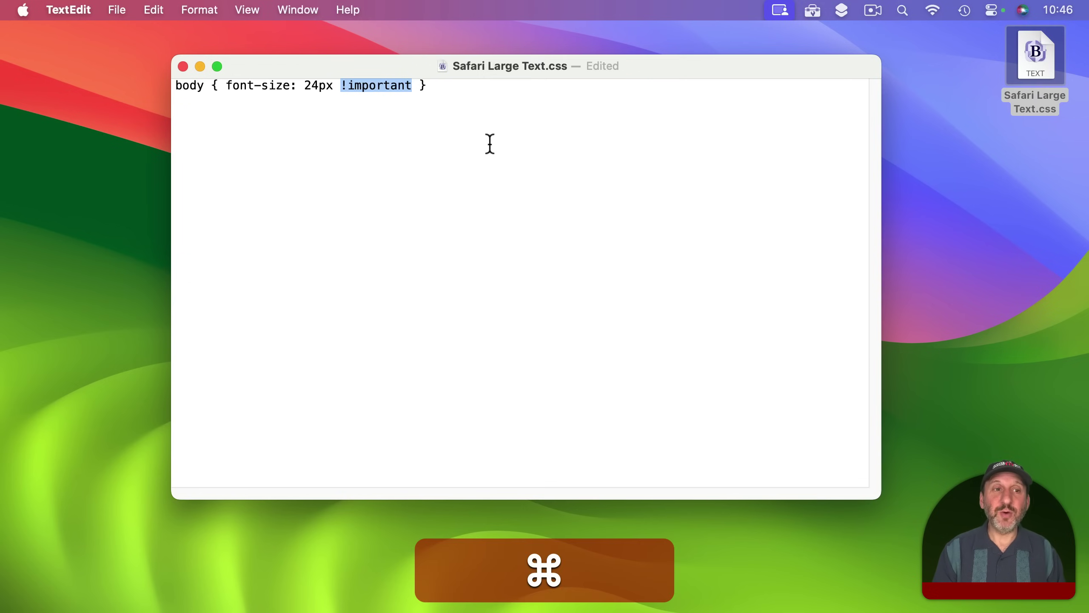
{"action": "key", "text": "super+s"}
{"action": "key", "text": "super+w"}
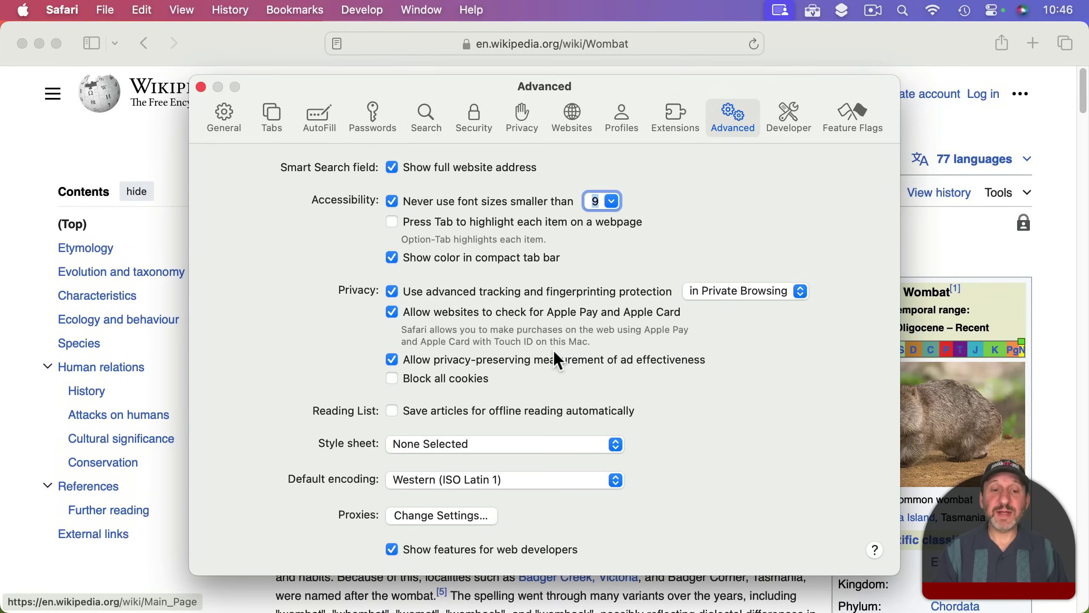
Choose Safari Large Text.css as Safari's style sheet, switch back to None Selected, and choose the style sheet again
{"action": "left_click", "coordinate": [409, 446]}
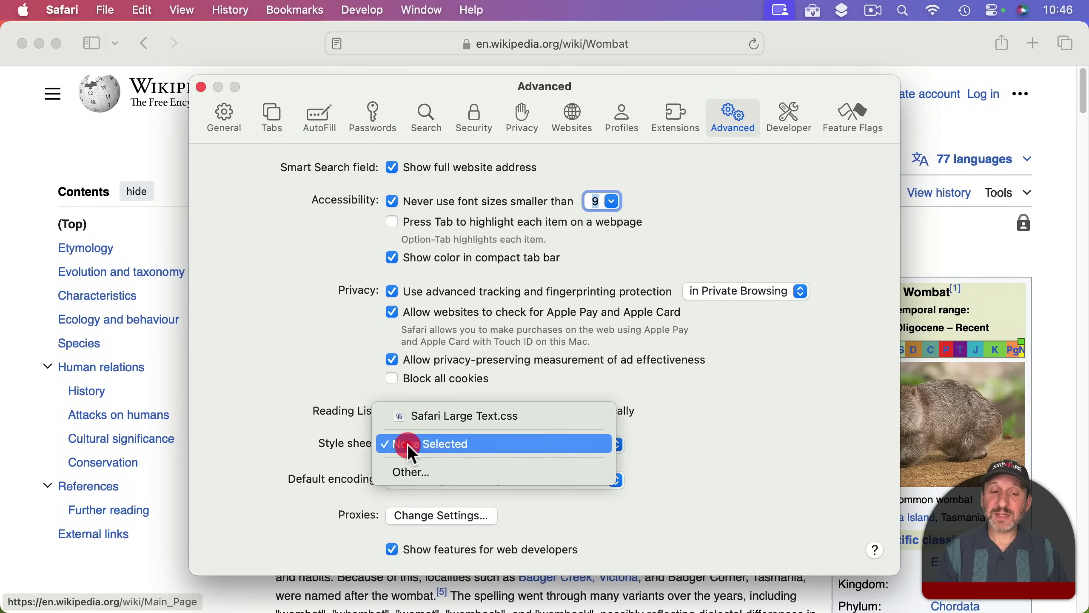
{"action": "left_click", "coordinate": [414, 417]}
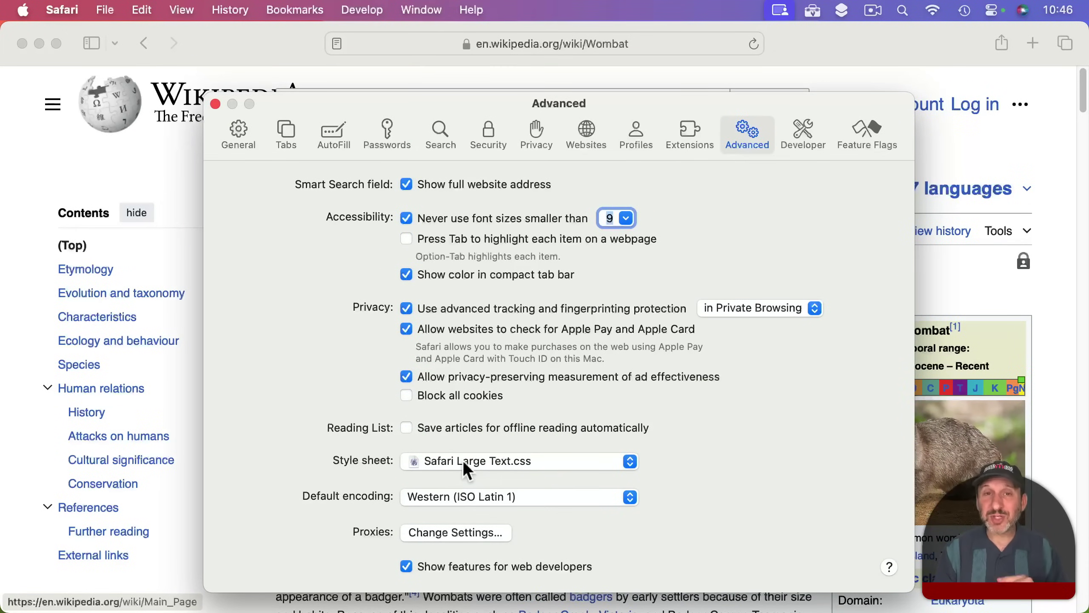
{"action": "left_click", "coordinate": [464, 462]}
{"action": "left_click", "coordinate": [464, 482]}
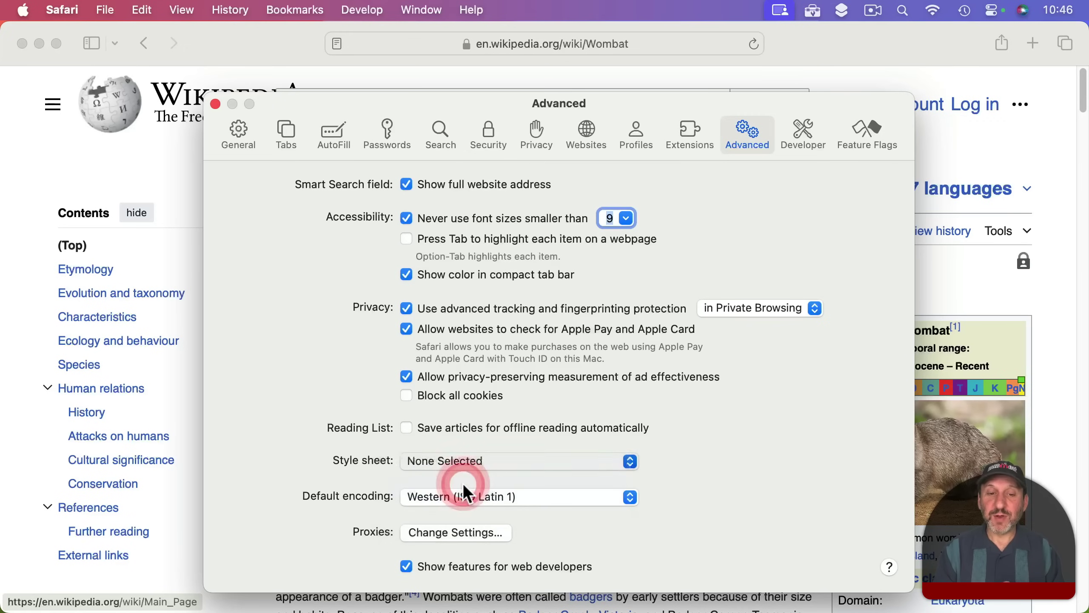
{"action": "left_click", "coordinate": [463, 458]}
{"action": "left_click", "coordinate": [465, 432]}
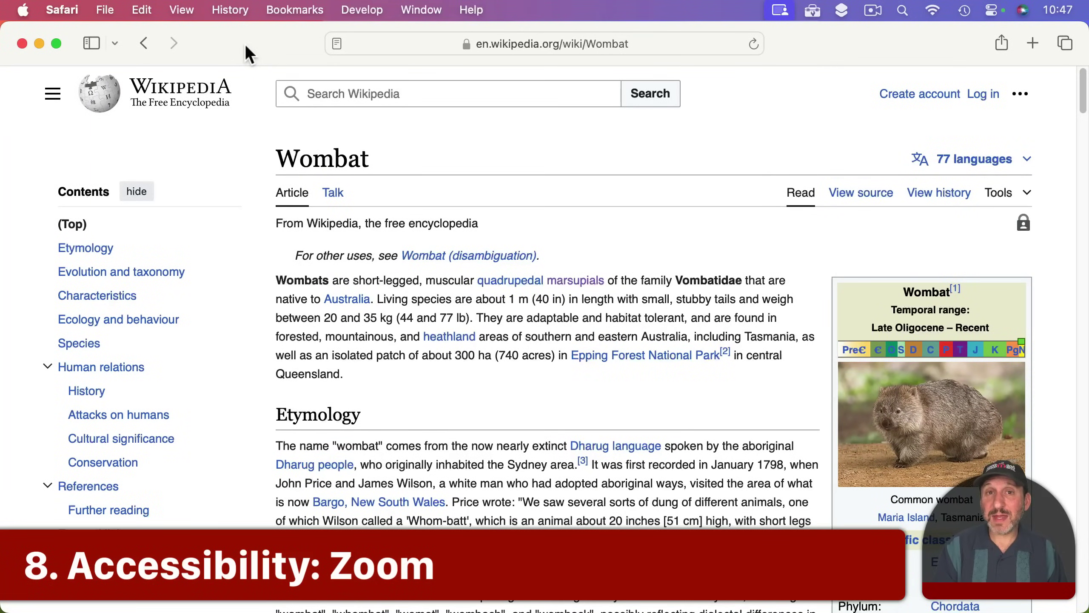
Open the Zoom accessibility options in System Settings and enable the use of keyboard shortcuts to zoom
{"action": "left_click", "coordinate": [23, 9]}
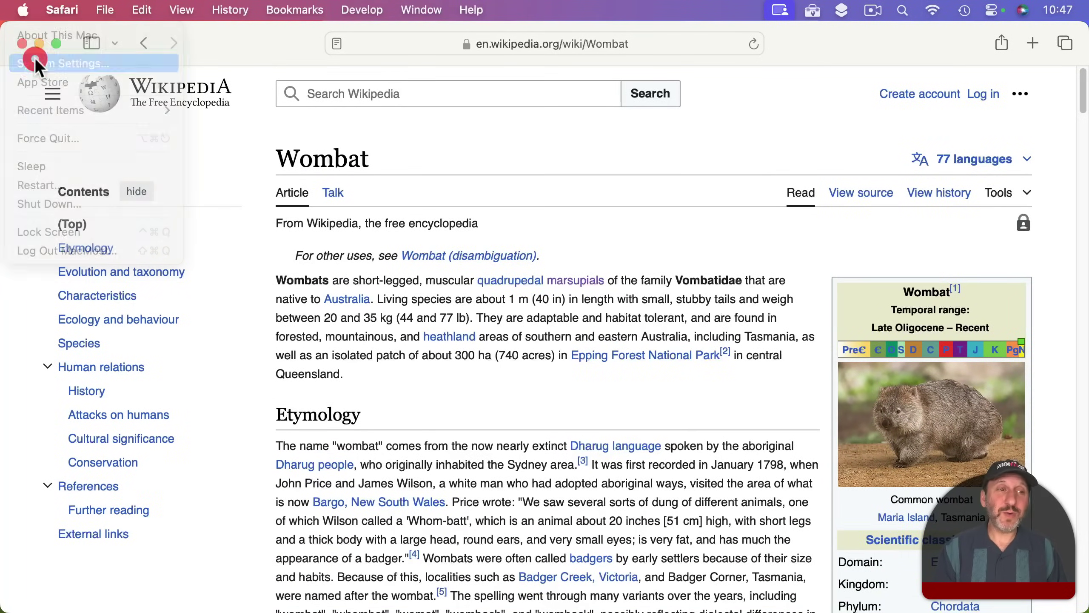
{"action": "left_click", "coordinate": [37, 63]}
{"action": "left_click", "coordinate": [312, 412]}
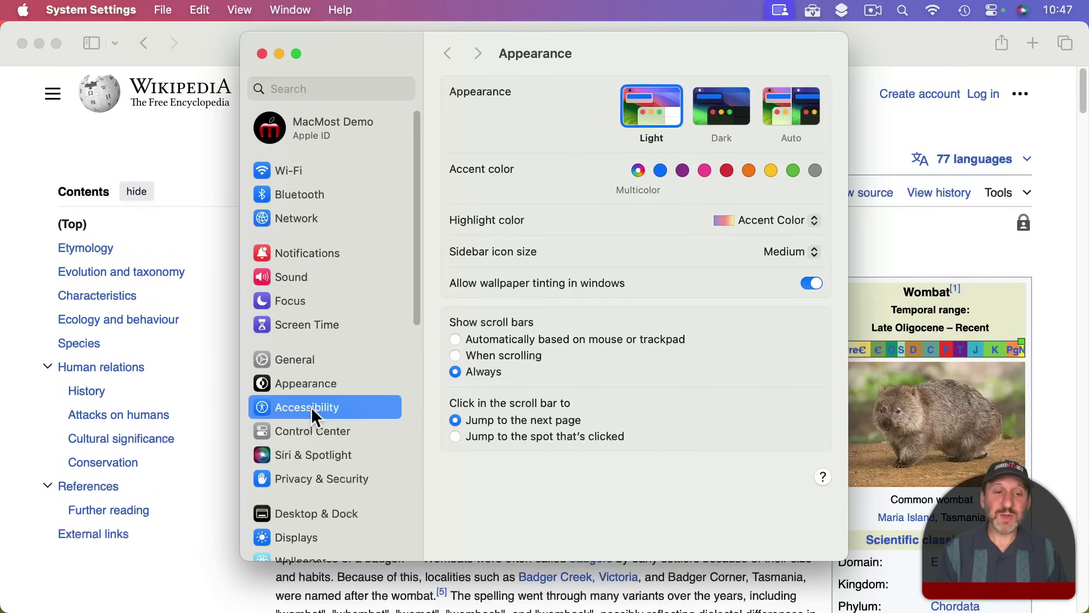
{"action": "left_click", "coordinate": [500, 157]}
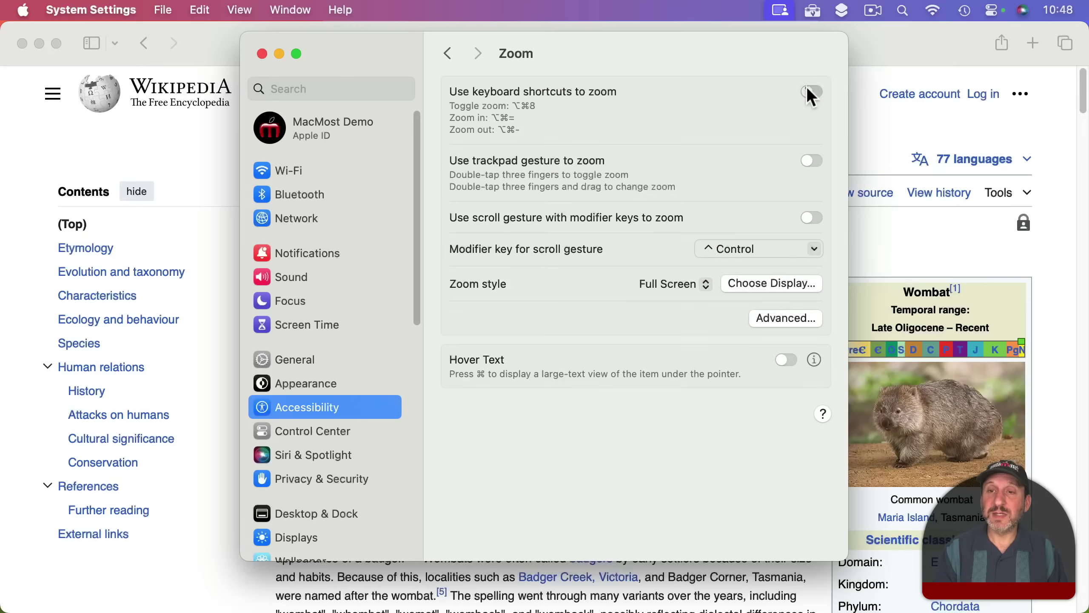
{"action": "left_click", "coordinate": [809, 91]}
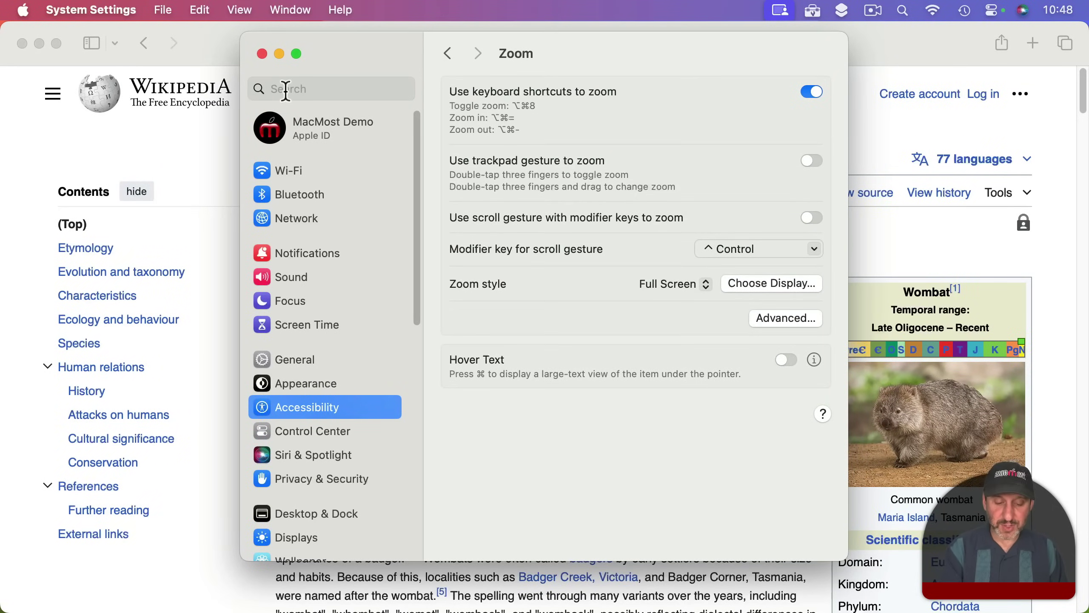
Turn on the full-screen accessibility zoom, and try zooming in one level and back out
{"action": "key", "text": "alt+super+8"}
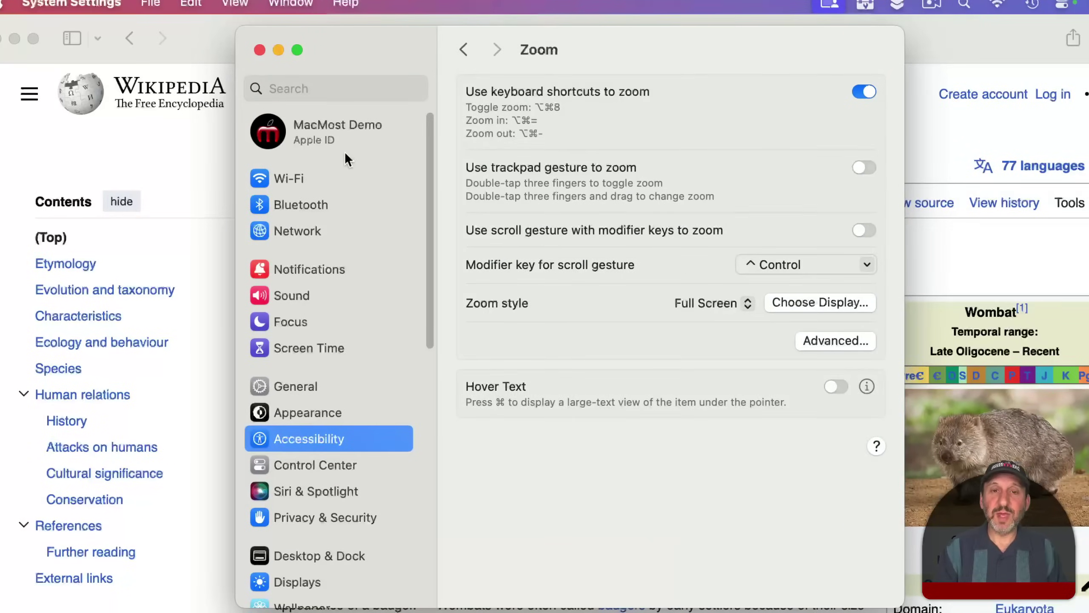
{"action": "key", "text": "alt+super+equal"}
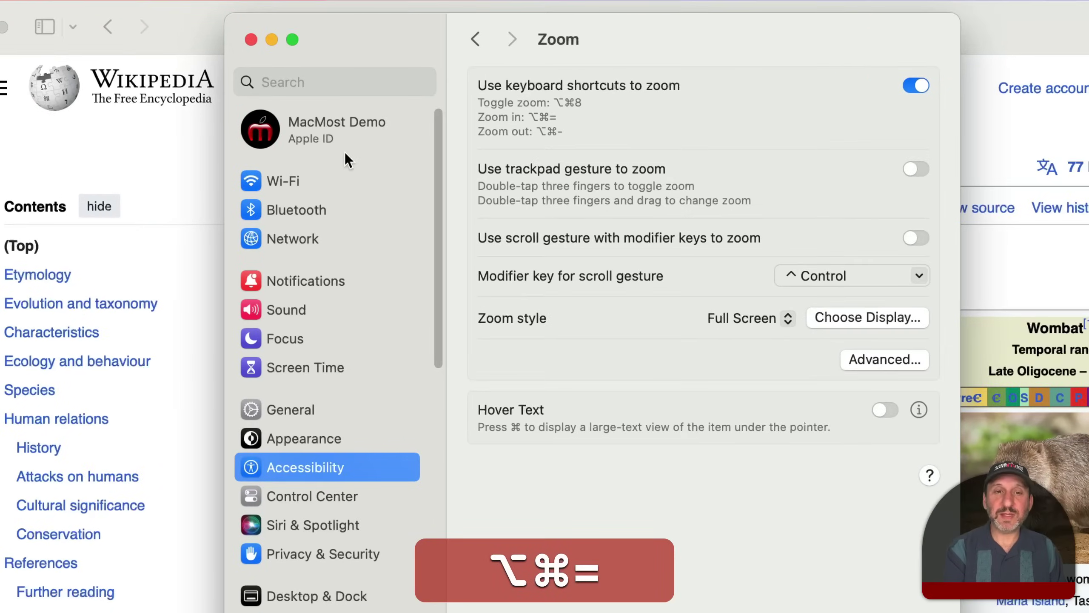
{"action": "key", "text": "alt+super+minus"}
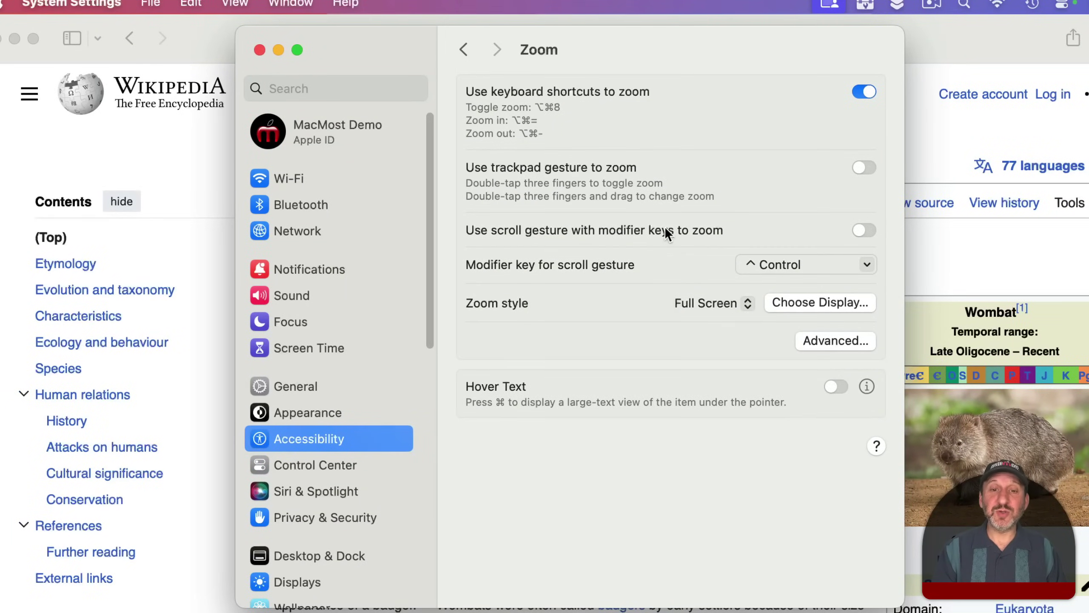
Set the zoom style to Picture-in-Picture, try the magnified window, and toggle the zoom off
{"action": "left_click", "coordinate": [718, 302]}
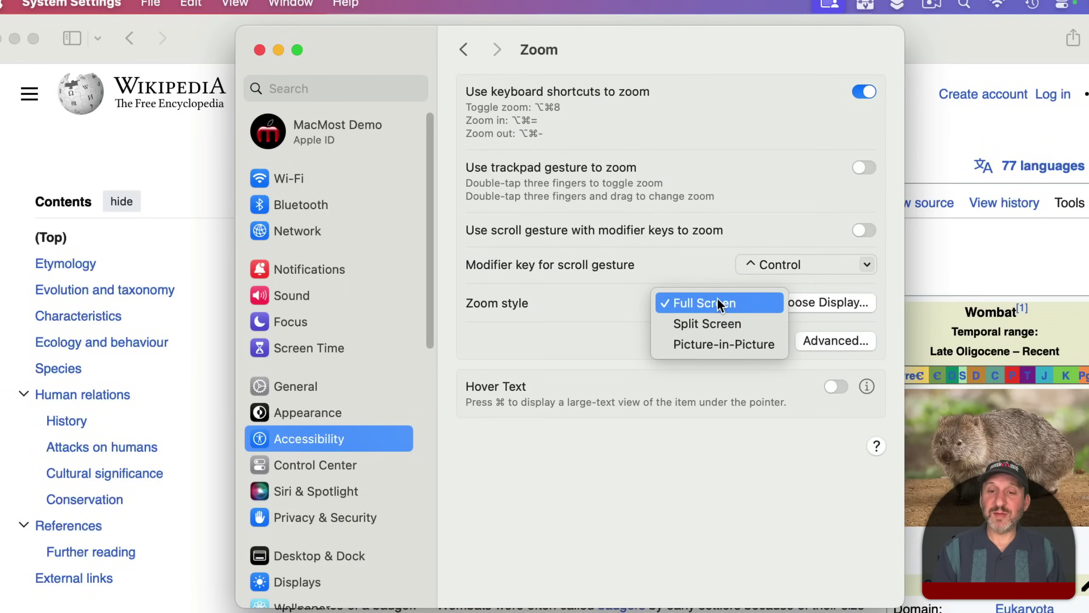
{"action": "left_click", "coordinate": [719, 344]}
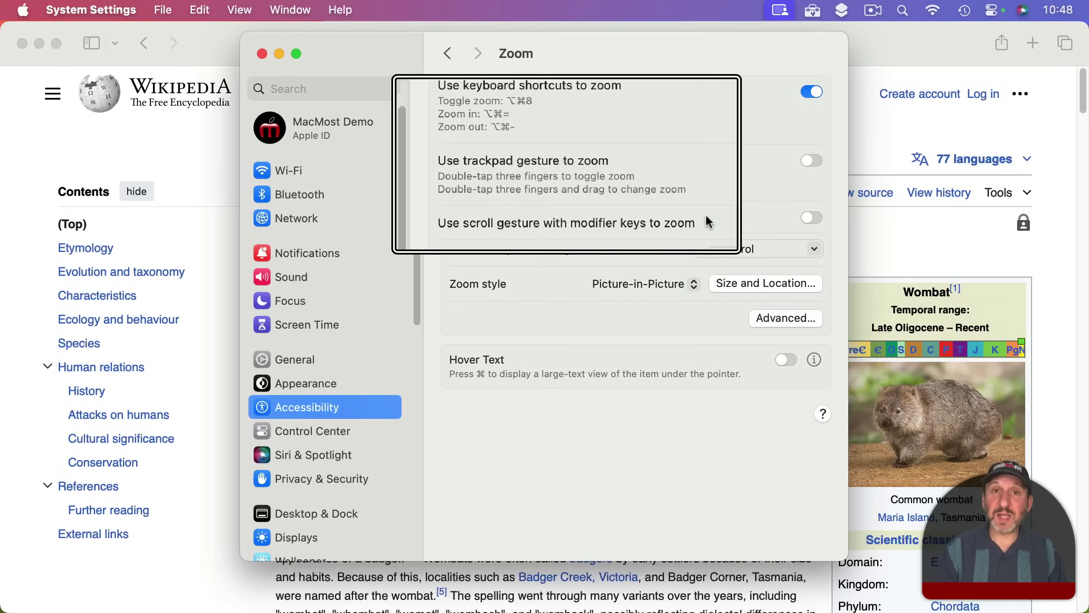
{"action": "key", "text": "alt+super+8"}
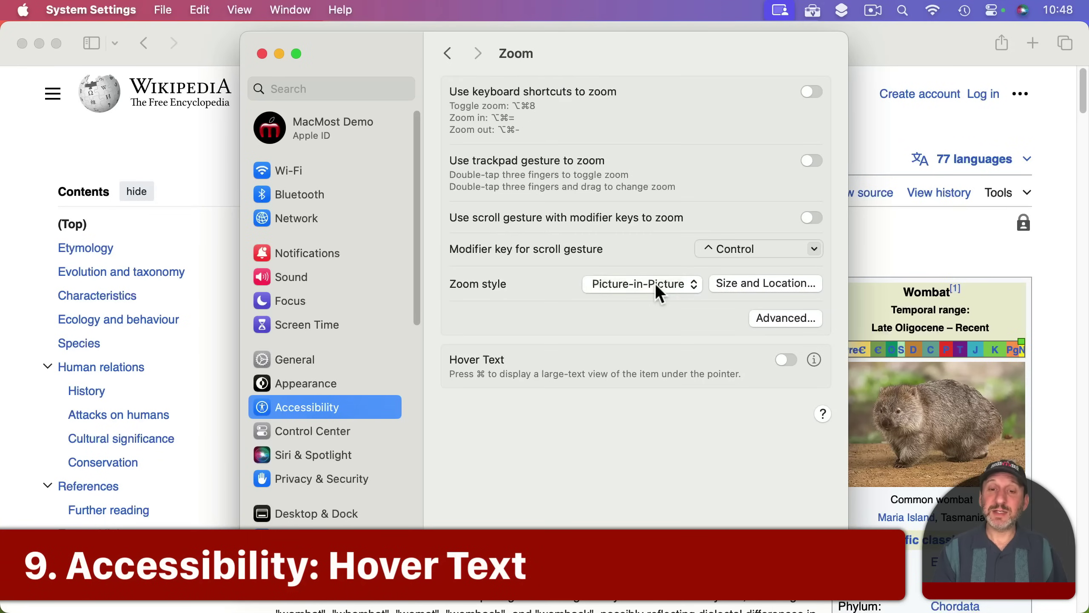
Turn on Hover Text, try it on the Wombat article in Safari, and open the Hover Text options
{"action": "left_click", "coordinate": [786, 359]}
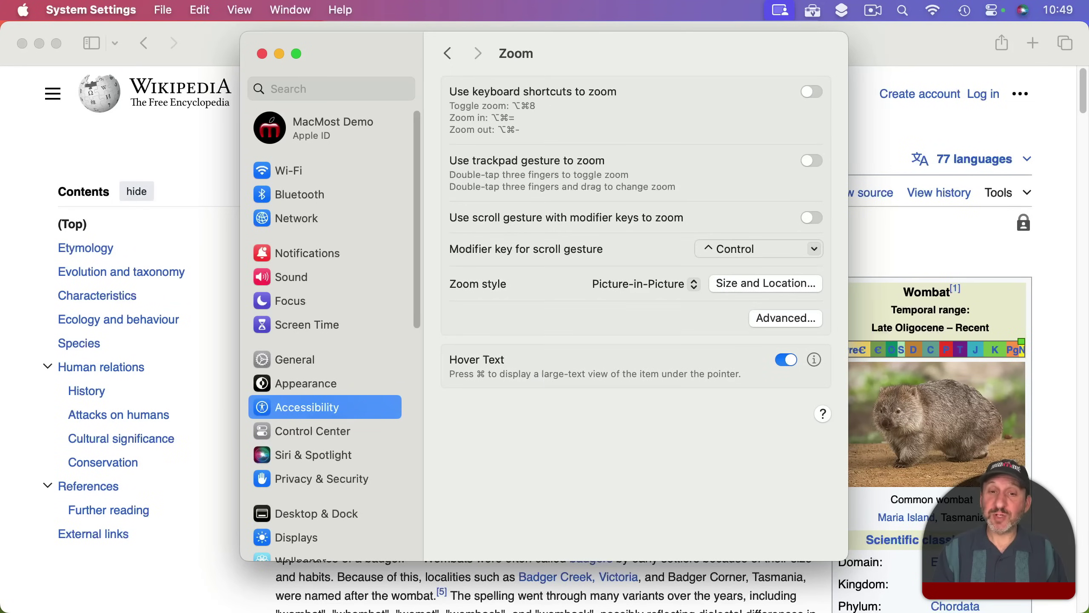
{"action": "key", "text": "super"}
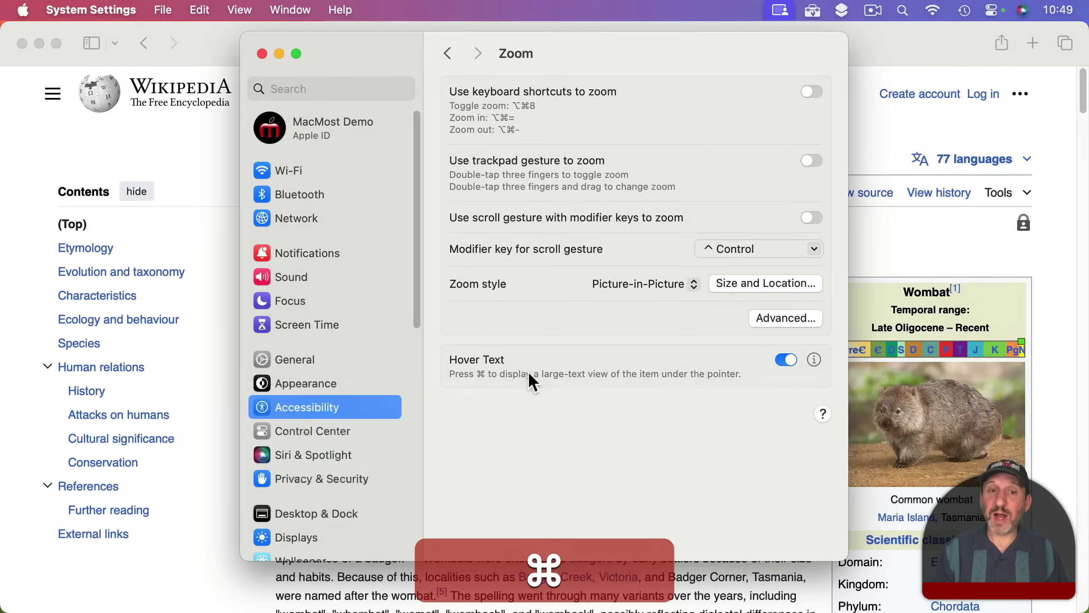
{"action": "left_click", "coordinate": [918, 46]}
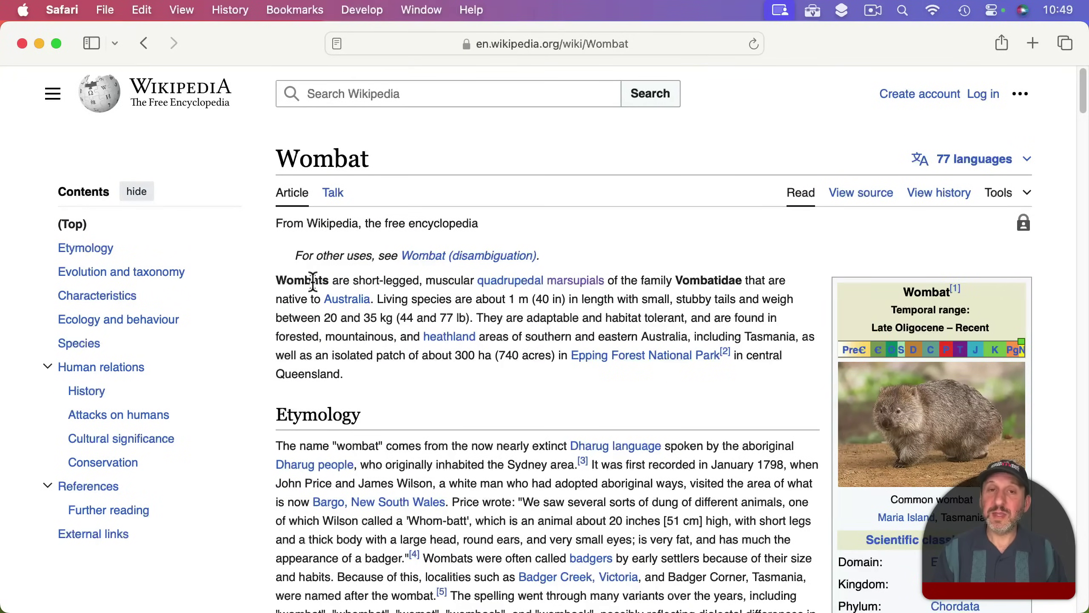
{"action": "key", "text": "super"}
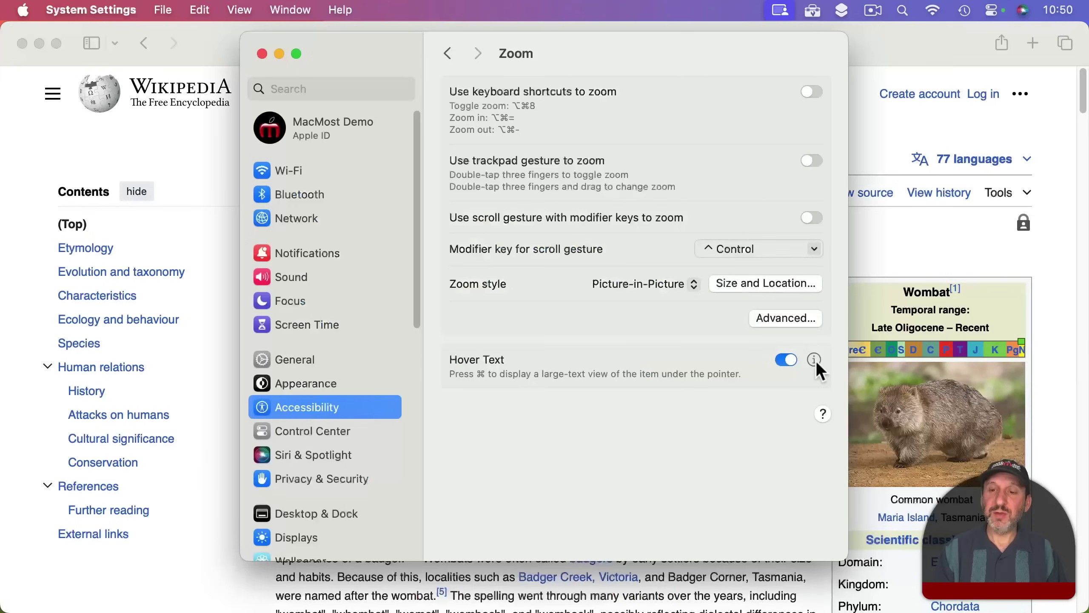
{"action": "left_click", "coordinate": [814, 360]}
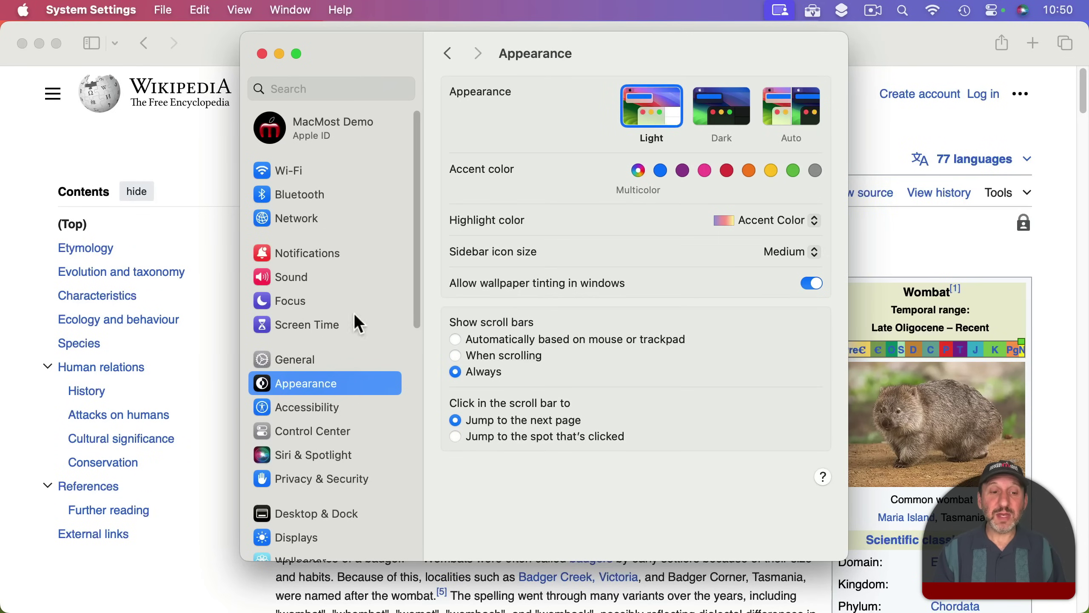
Open the Displays settings and show the Studio Display's resolution choices as a list
{"action": "left_click", "coordinate": [298, 537]}
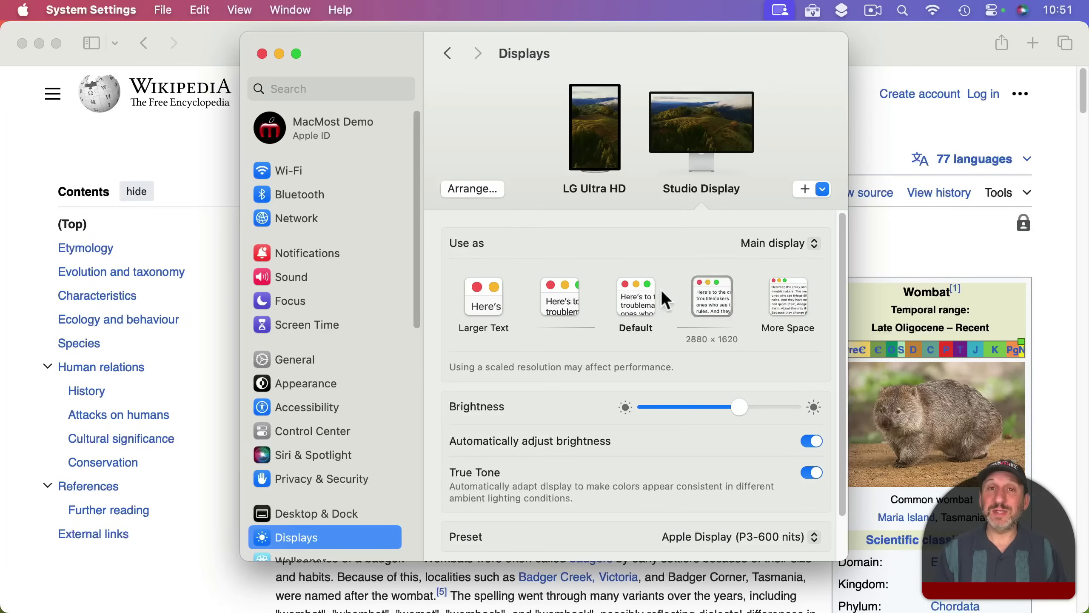
{"action": "left_click", "coordinate": [573, 297], "text": "ctrl"}
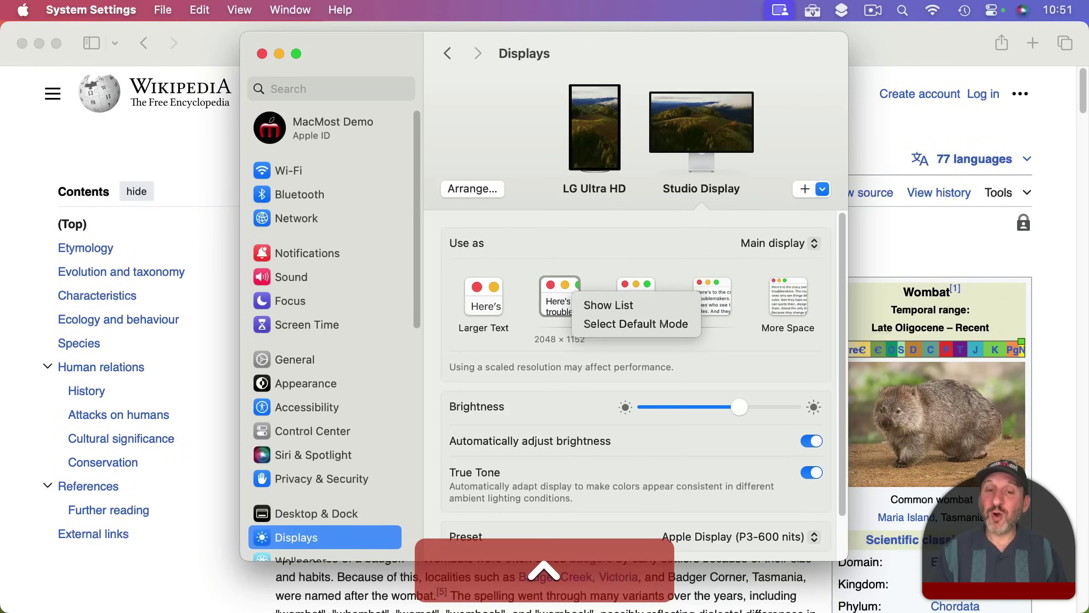
{"action": "left_click", "coordinate": [588, 303]}
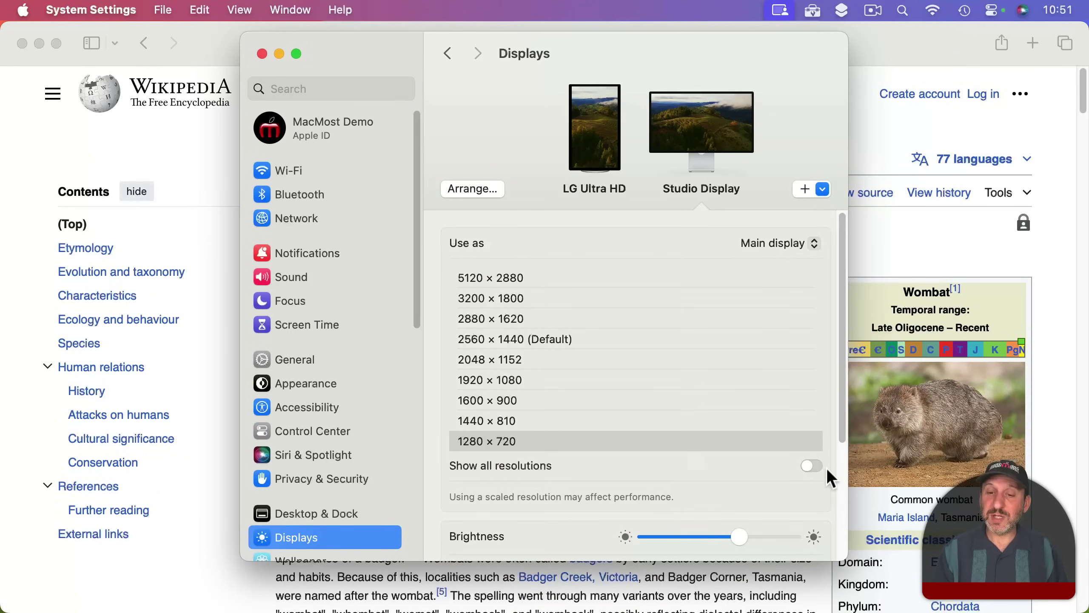
Enable showing all resolutions for the Studio Display, and look through the full list including the low-resolution modes
{"action": "left_click", "coordinate": [811, 465]}
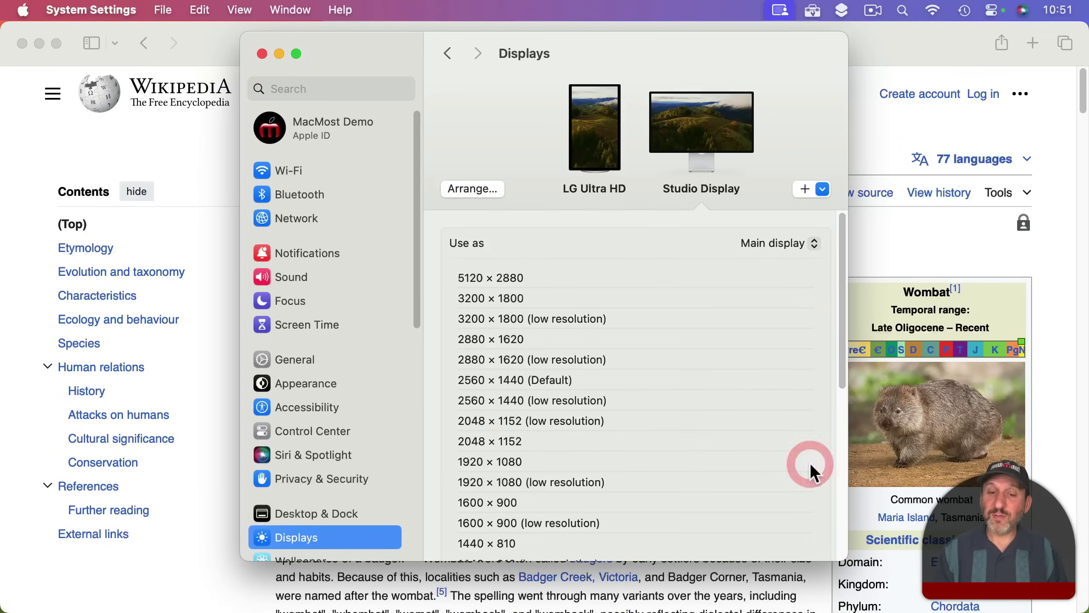
{"action": "scroll", "coordinate": [577, 450], "scroll_direction": "down", "scroll_amount": 6}
{"action": "left_click", "coordinate": [577, 451]}
{"action": "scroll", "coordinate": [578, 454], "scroll_direction": "up", "scroll_amount": 3}
{"action": "scroll", "coordinate": [578, 454], "scroll_direction": "up", "scroll_amount": 1}
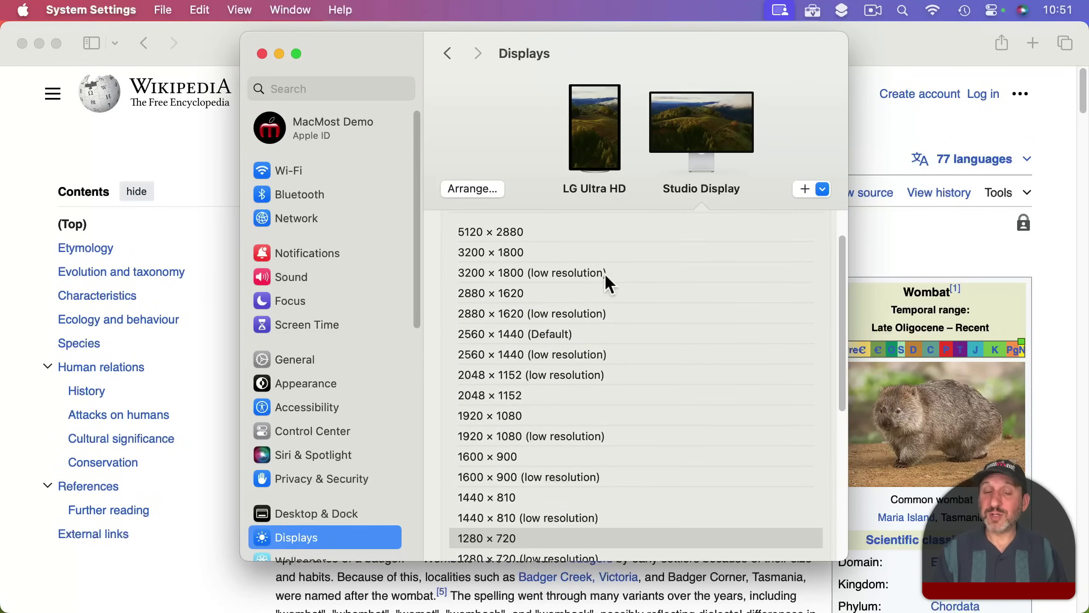
{"action": "scroll", "coordinate": [528, 352], "scroll_direction": "down", "scroll_amount": 4}
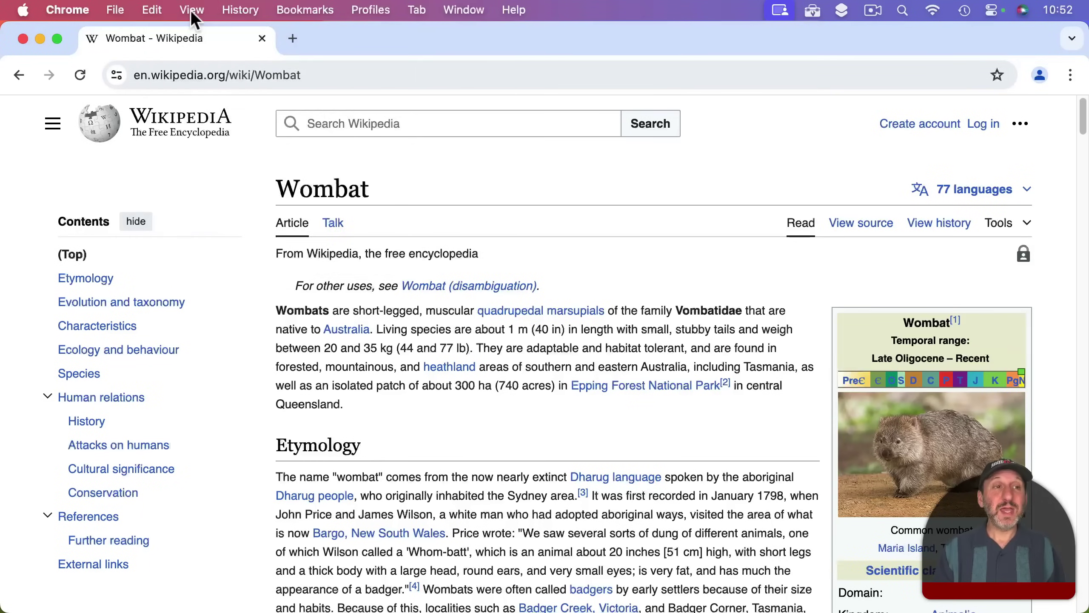
Zoom the Wombat page in one level in Chrome, return it to actual size, and check the zoom commands for alternatives
{"action": "left_click", "coordinate": [192, 11]}
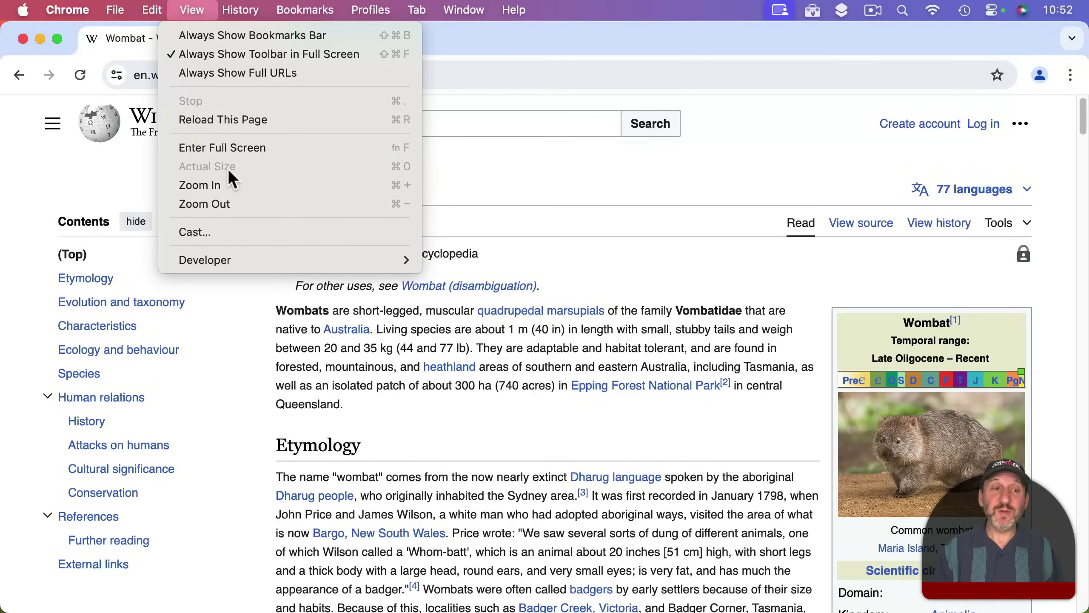
{"action": "left_click", "coordinate": [226, 184]}
{"action": "left_click", "coordinate": [192, 9]}
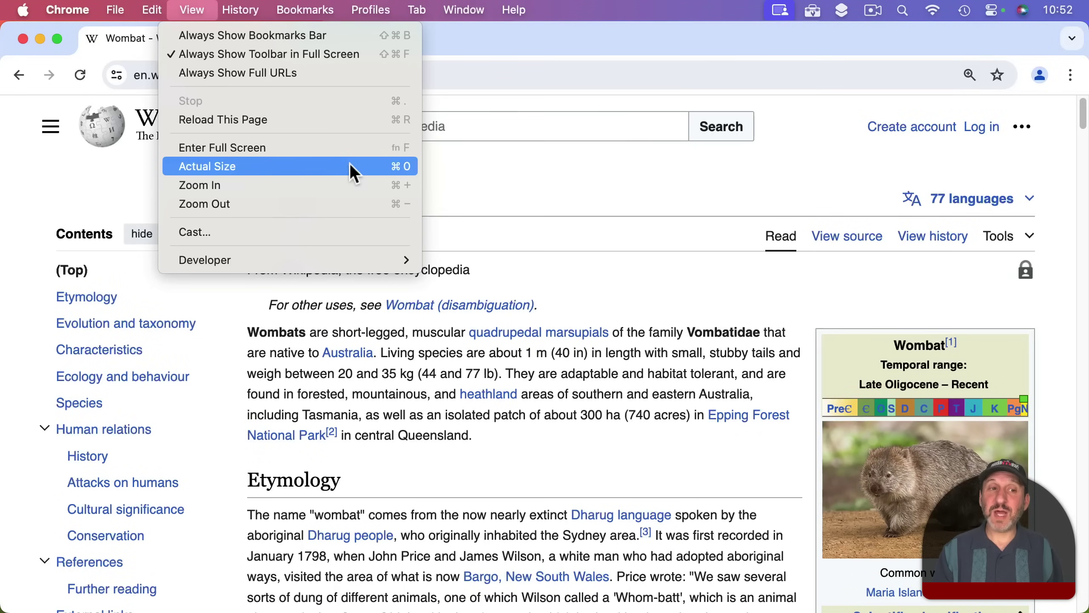
{"action": "left_click", "coordinate": [355, 168]}
{"action": "left_click", "coordinate": [202, 11]}
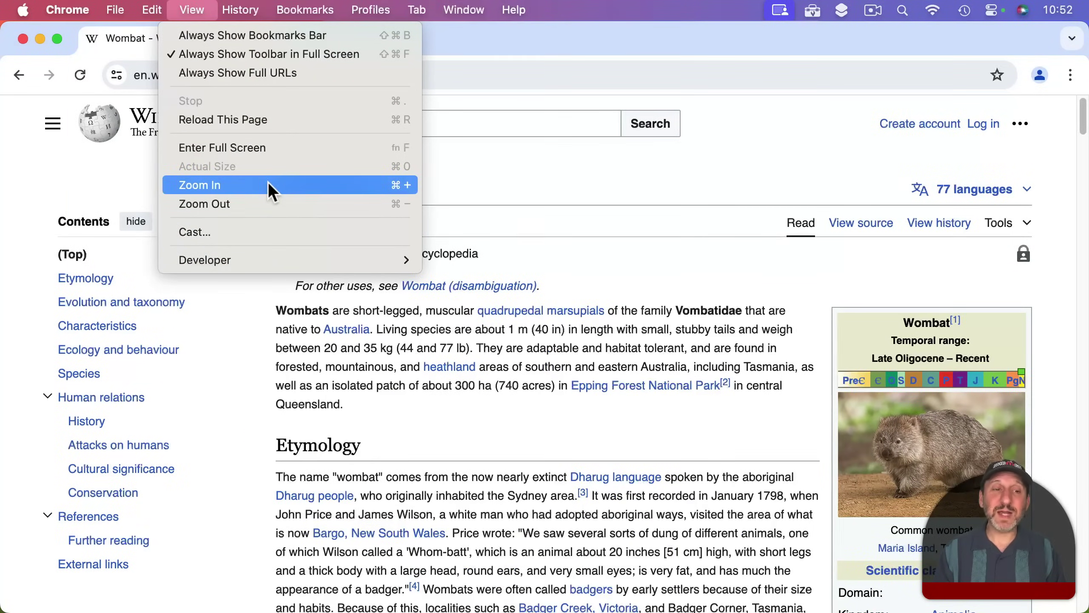
{"action": "key", "text": "alt"}
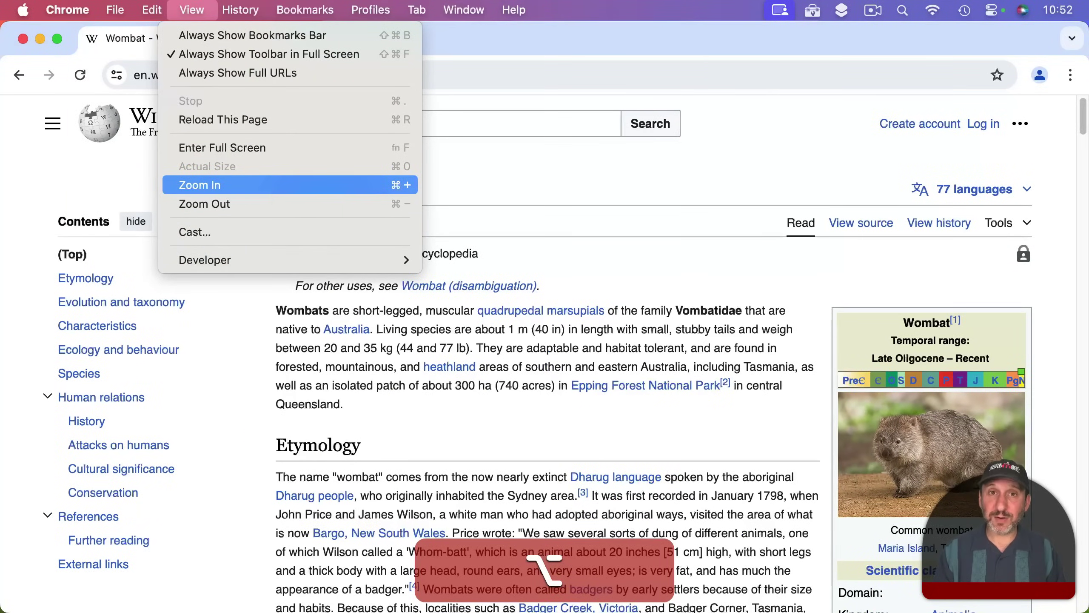
{"action": "key", "text": "Escape"}
Open Chrome's Appearance settings, which contain the font size option
{"action": "left_click", "coordinate": [1071, 75]}
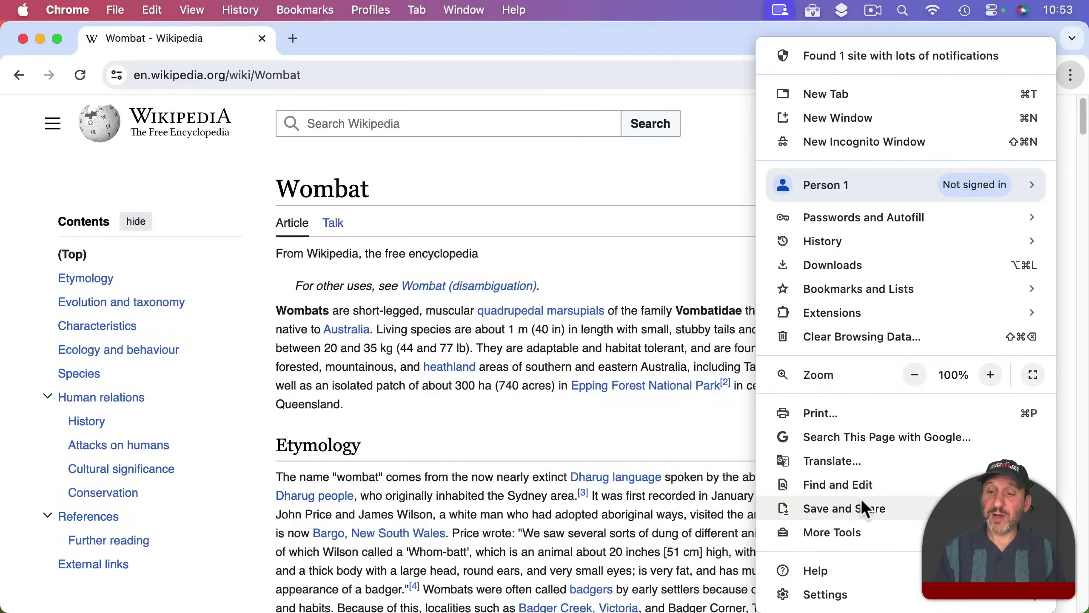
{"action": "left_click", "coordinate": [828, 596]}
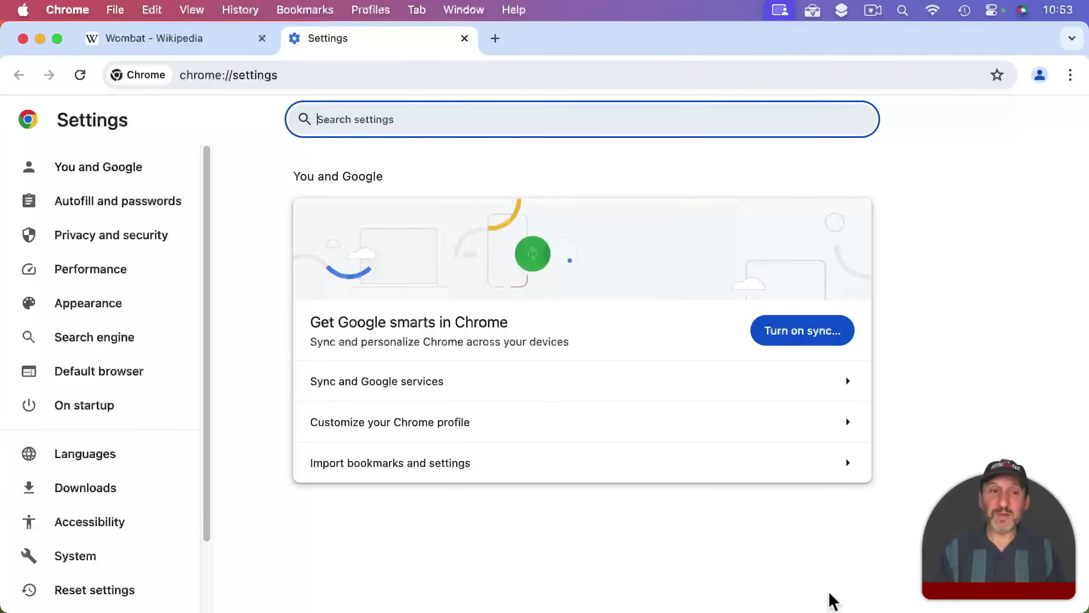
{"action": "left_click", "coordinate": [114, 316]}
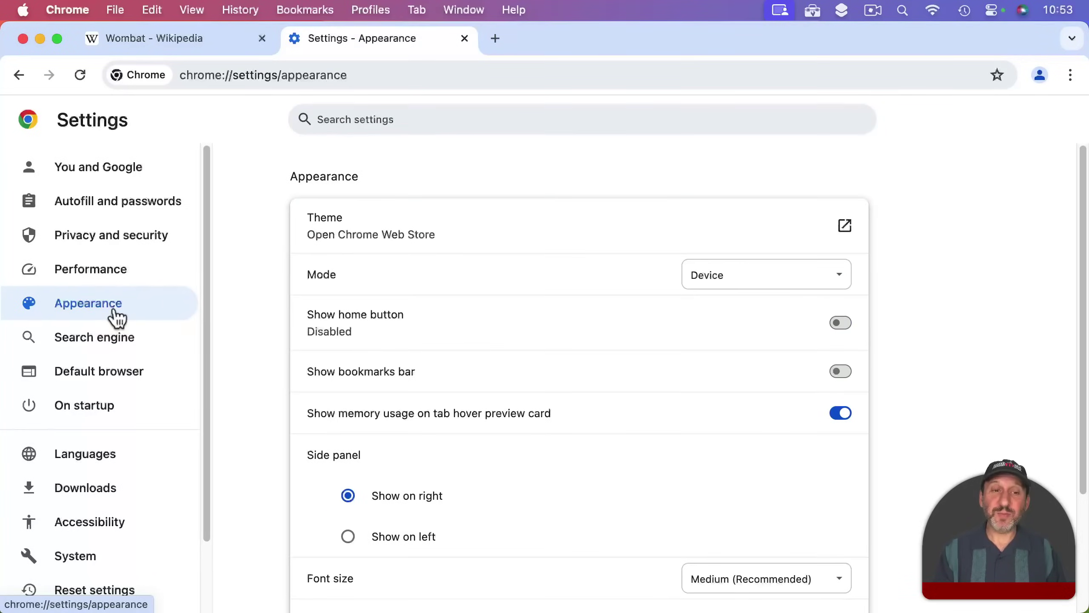
Review the Font size choices and the Customize fonts options in the Appearance settings, and close the settings tab
{"action": "scroll", "coordinate": [526, 376], "scroll_direction": "down", "scroll_amount": 4}
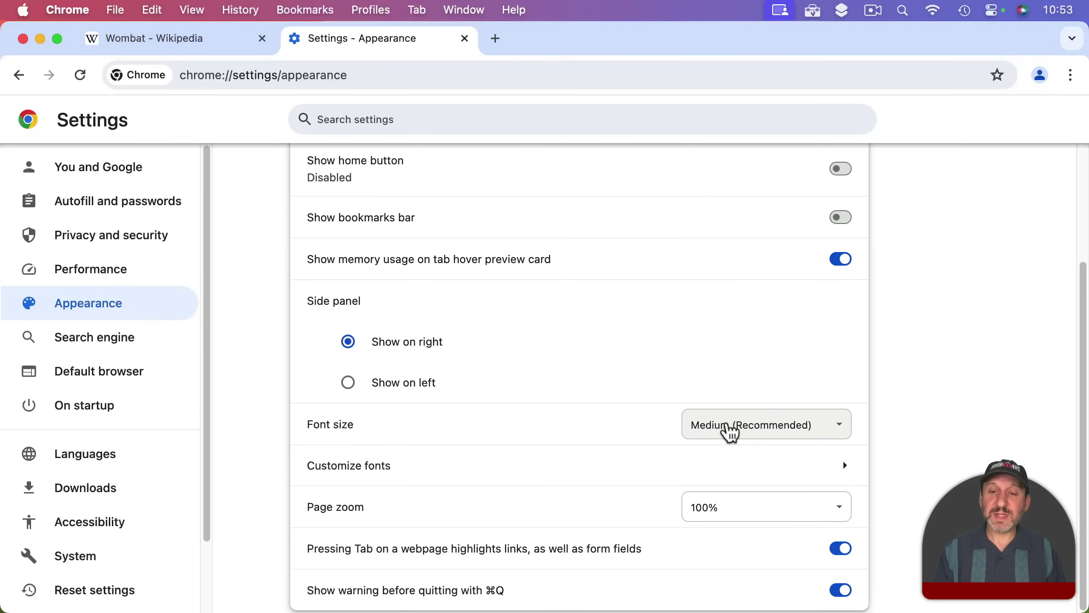
{"action": "left_click", "coordinate": [728, 431]}
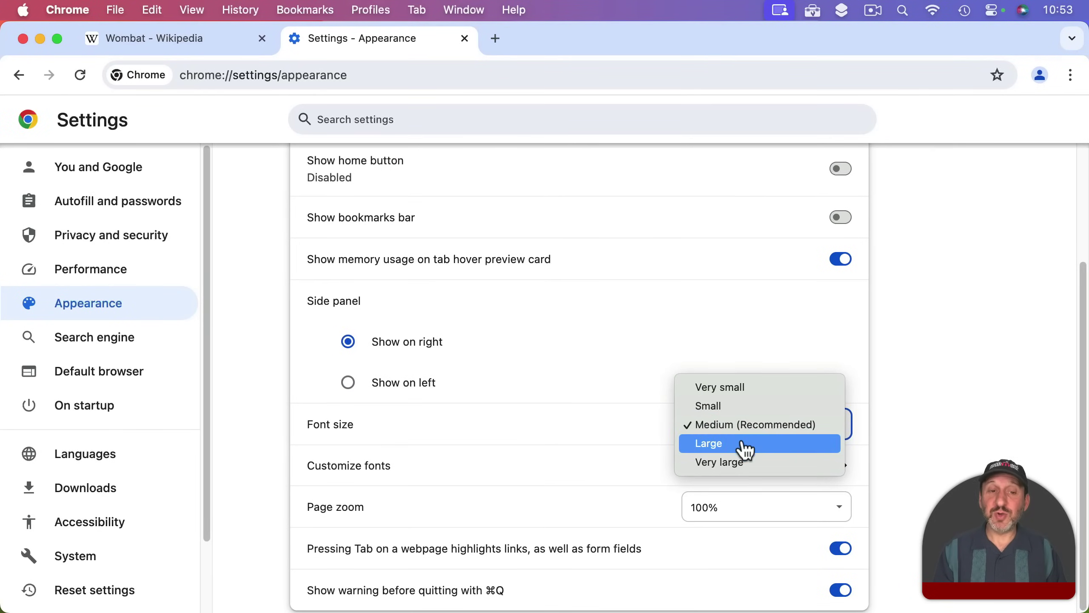
{"action": "left_click", "coordinate": [610, 418]}
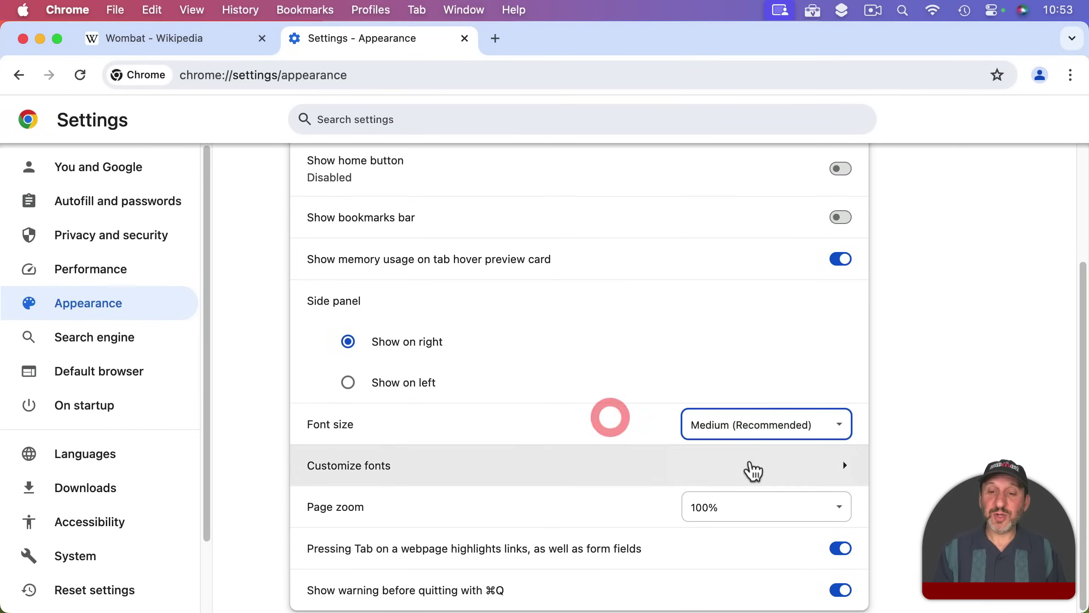
{"action": "left_click", "coordinate": [821, 470]}
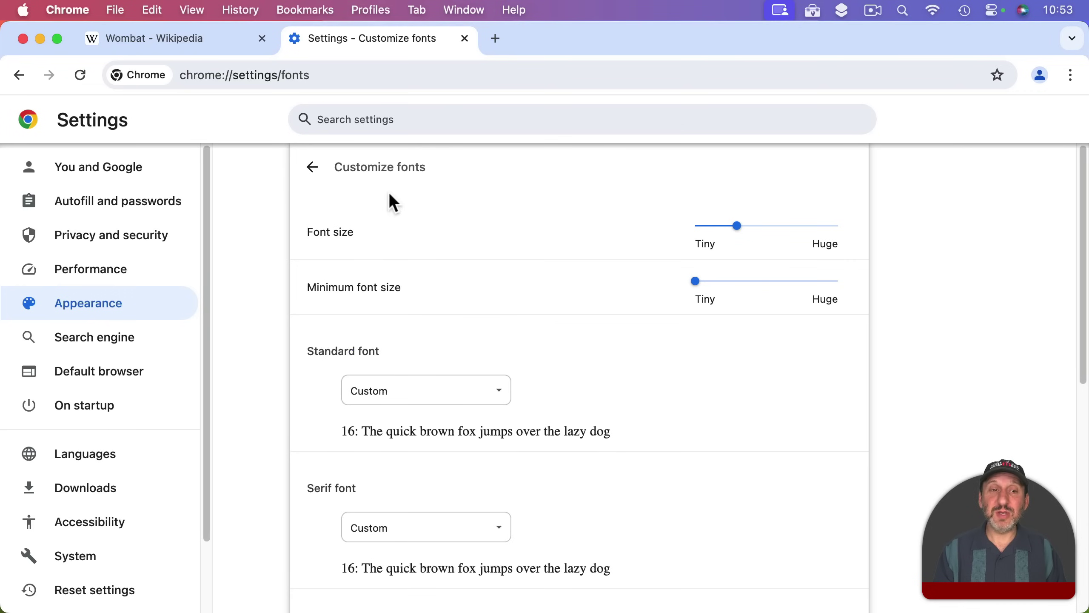
{"action": "left_click", "coordinate": [312, 166]}
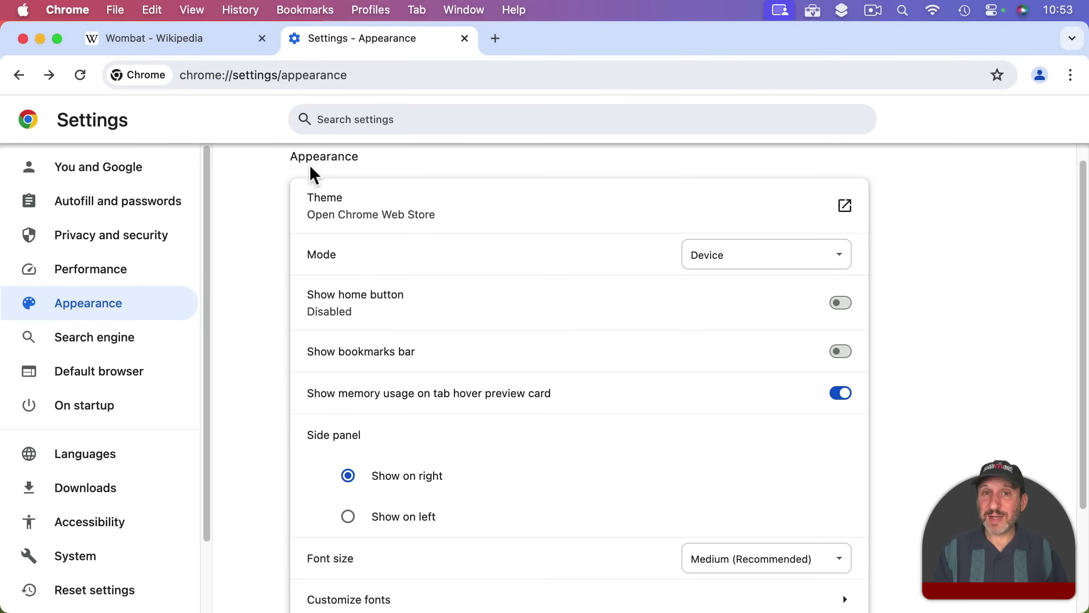
{"action": "key", "text": "super+w"}
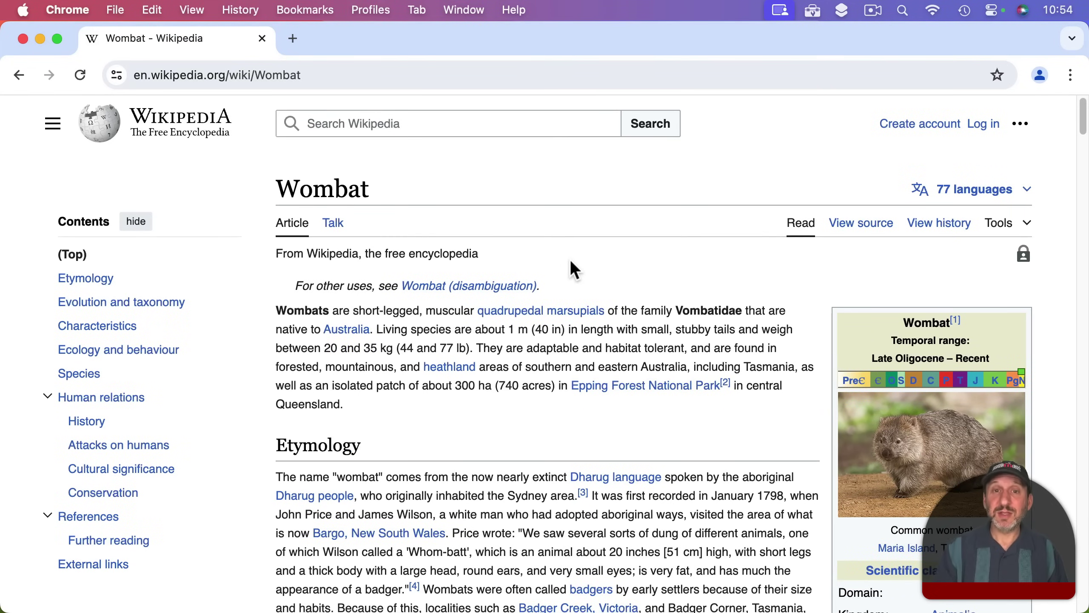
Magnify the Wombat page in place without changing its layout, and return it to its normal size
{"action": "scroll", "coordinate": [570, 259], "scroll_direction": "up", "scroll_amount": 5}
{"action": "scroll", "coordinate": [570, 259], "scroll_direction": "down", "scroll_amount": 5}
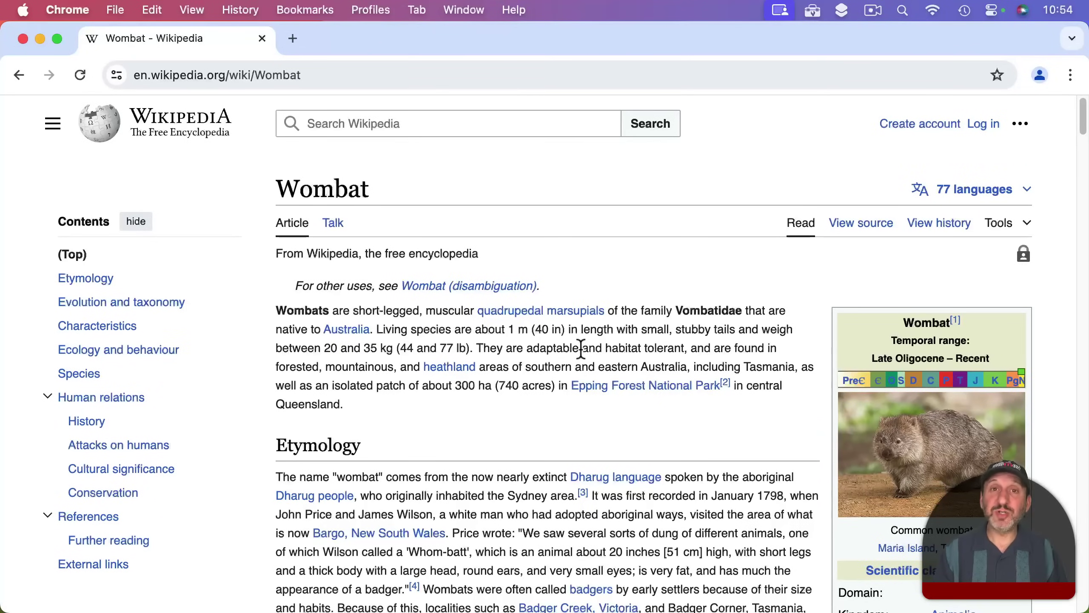
{"action": "scroll", "coordinate": [581, 350], "scroll_direction": "up", "scroll_amount": 3}
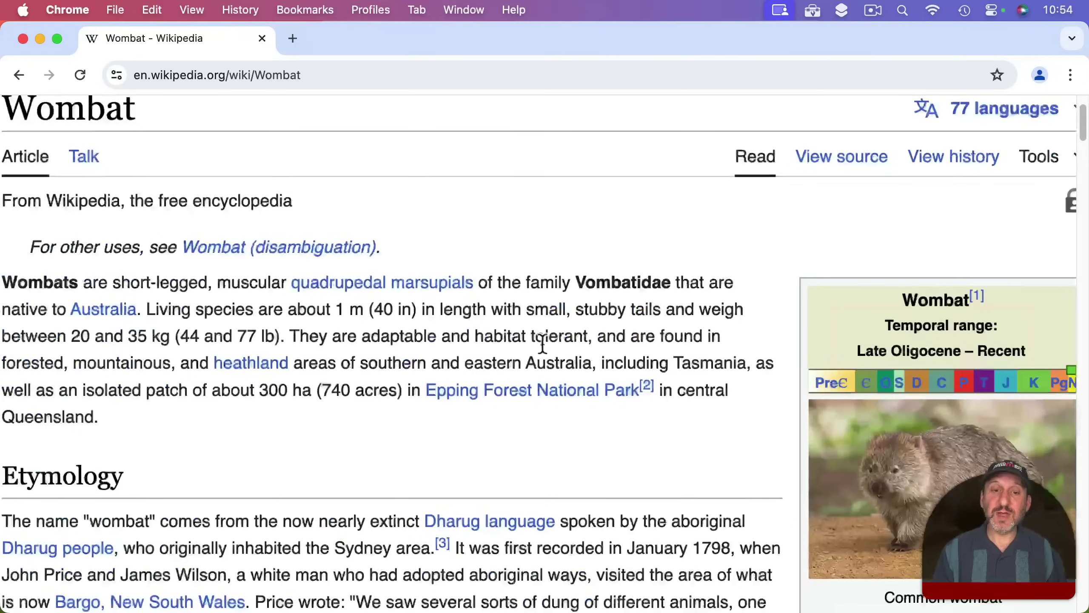
{"action": "scroll", "coordinate": [542, 346], "scroll_direction": "down", "scroll_amount": 3}
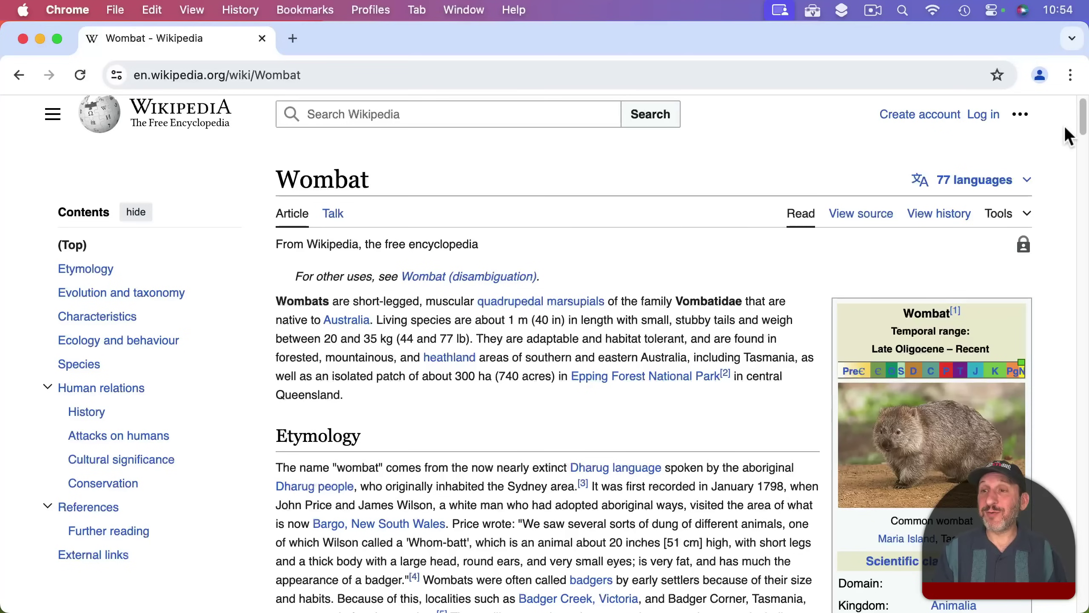
Open the Wombat article in Reading Mode beside the page and look through its simplified text
{"action": "left_click", "coordinate": [1071, 78]}
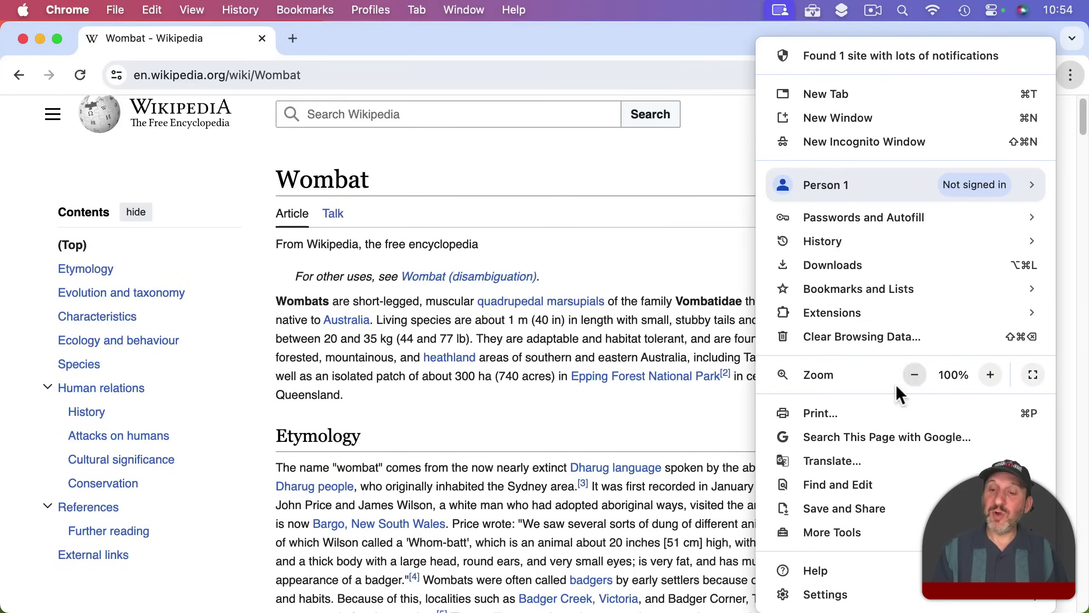
{"action": "mouse_move", "coordinate": [816, 531]}
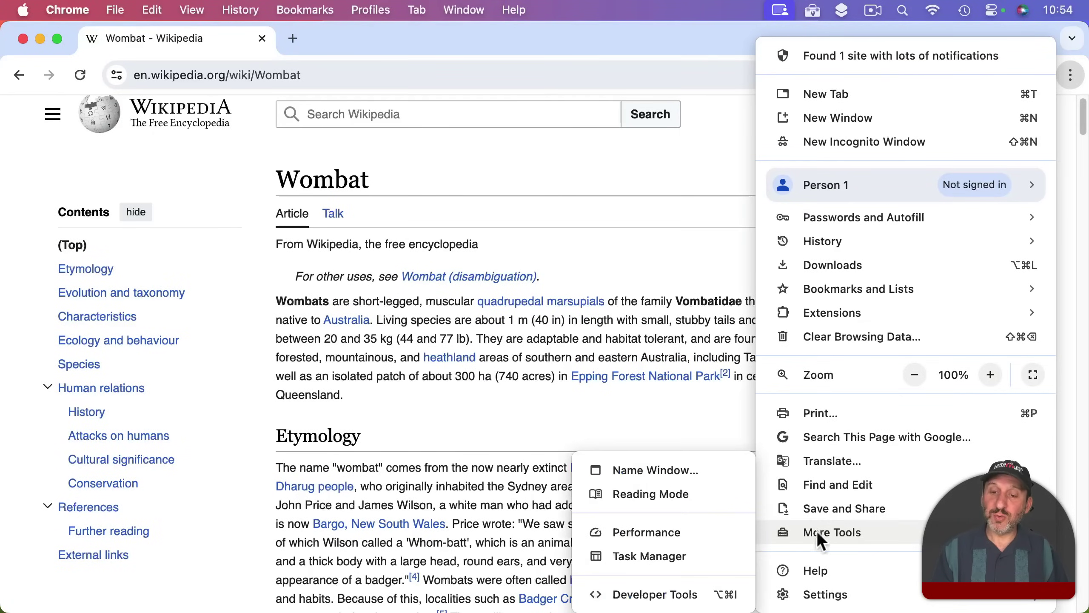
{"action": "left_click", "coordinate": [672, 494]}
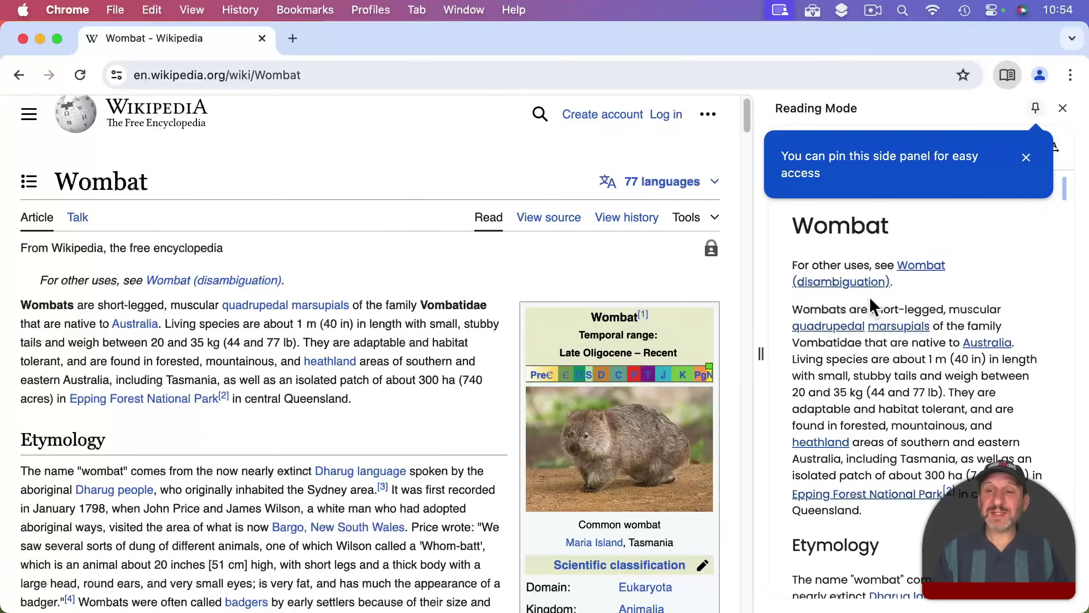
{"action": "scroll", "coordinate": [870, 296], "scroll_direction": "down", "scroll_amount": 4}
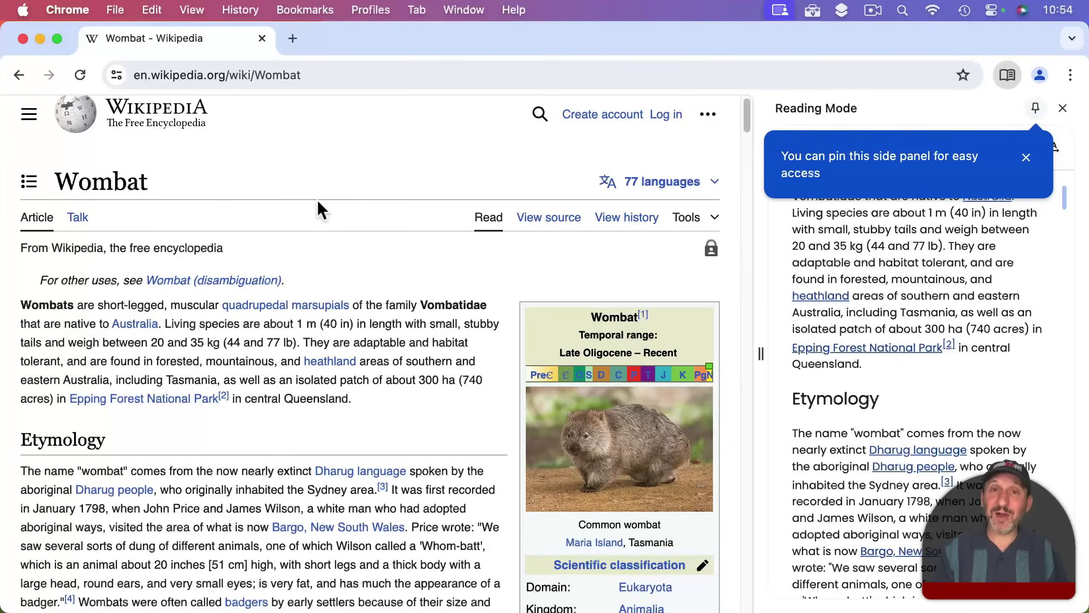
{"action": "scroll", "coordinate": [908, 286], "scroll_direction": "down", "scroll_amount": 1}
{"action": "scroll", "coordinate": [908, 285], "scroll_direction": "up", "scroll_amount": 2}
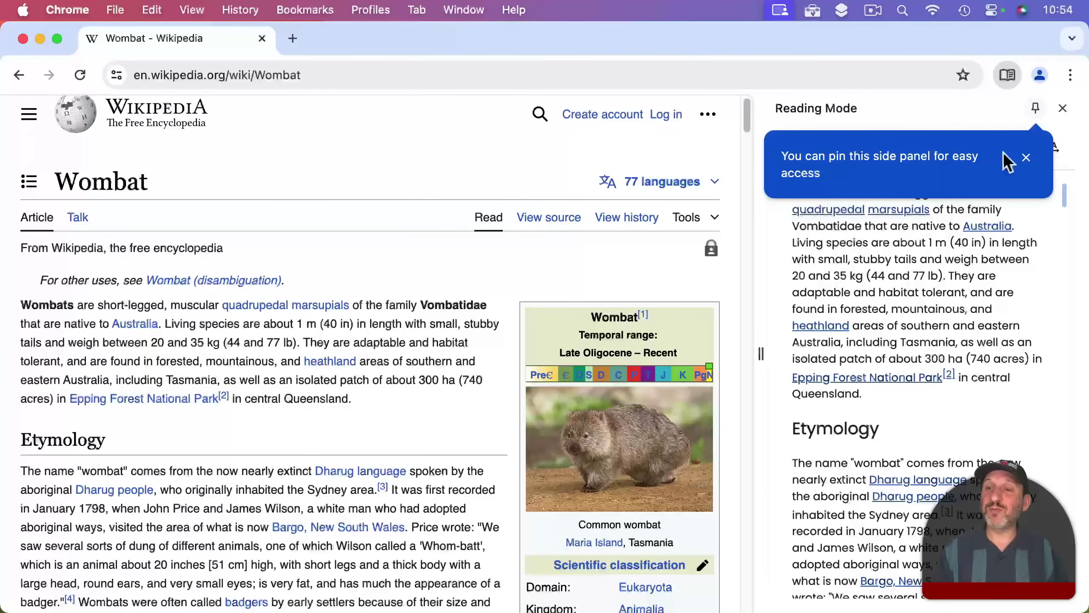
Enlarge the Reading Mode text by two levels and widen the reading side panel
{"action": "left_click", "coordinate": [1026, 158]}
{"action": "left_click", "coordinate": [941, 148]}
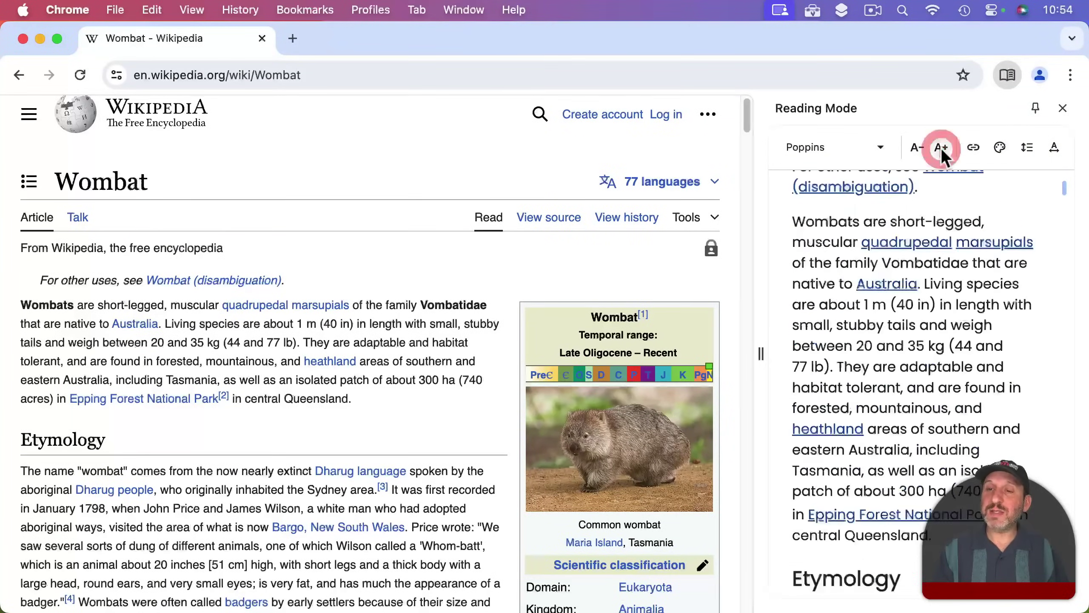
{"action": "left_click", "coordinate": [941, 147]}
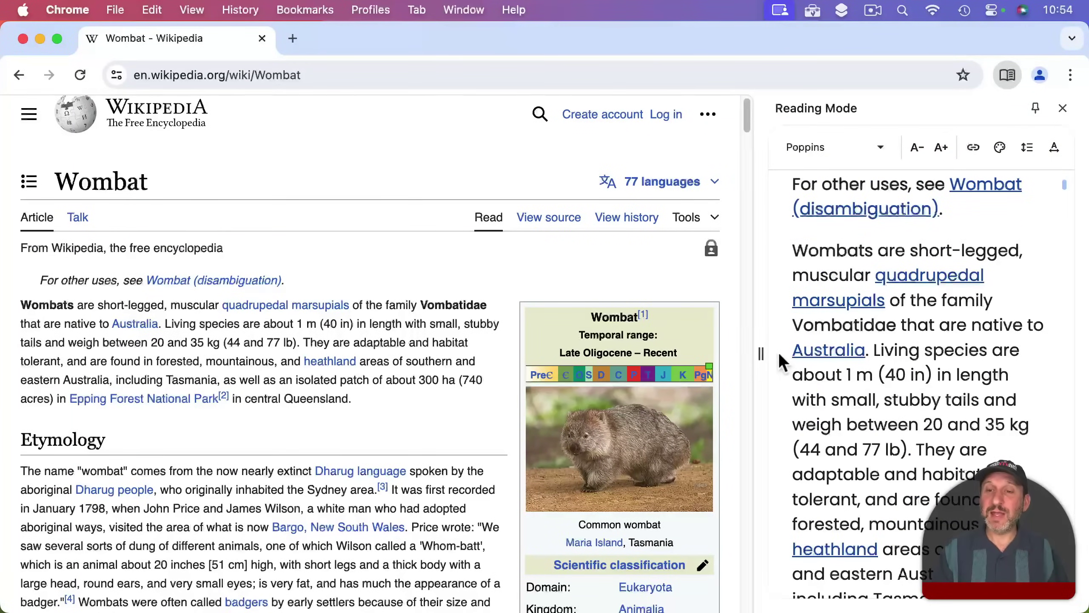
{"action": "left_click_drag", "start_coordinate": [763, 358], "coordinate": [746, 377]}
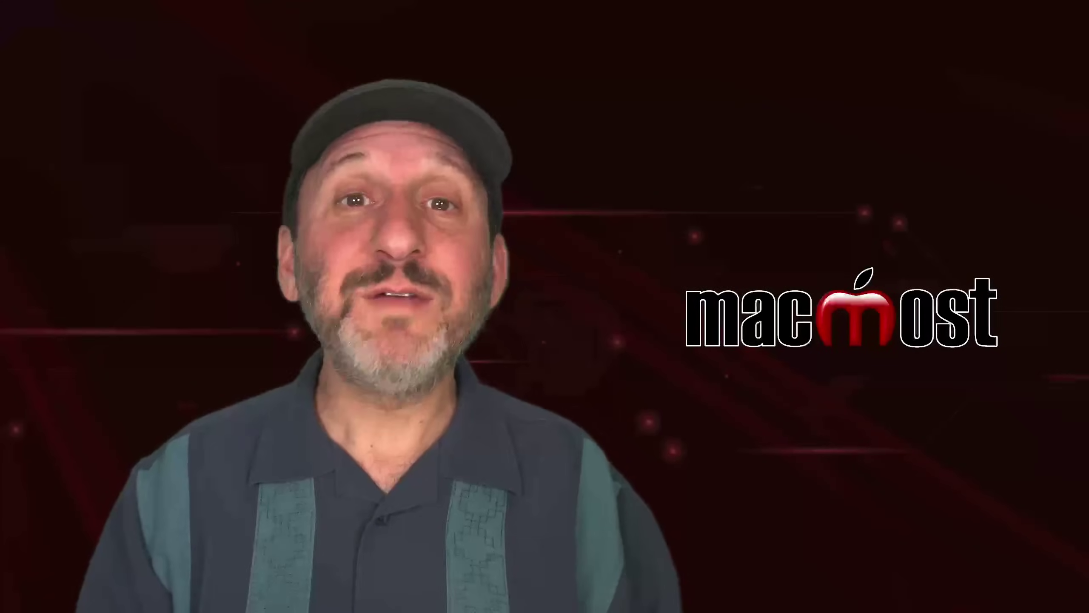